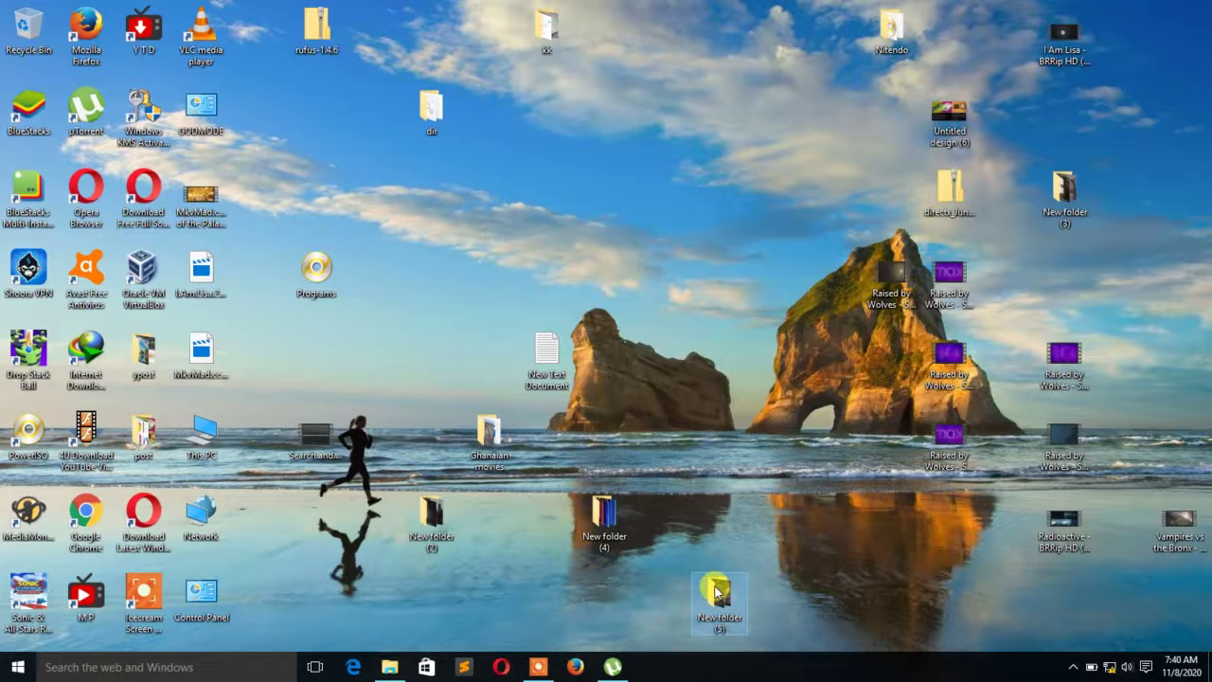
Launch PowerISO and dismiss the registration reminder to continue unregistered.
mouse_move(717, 592)
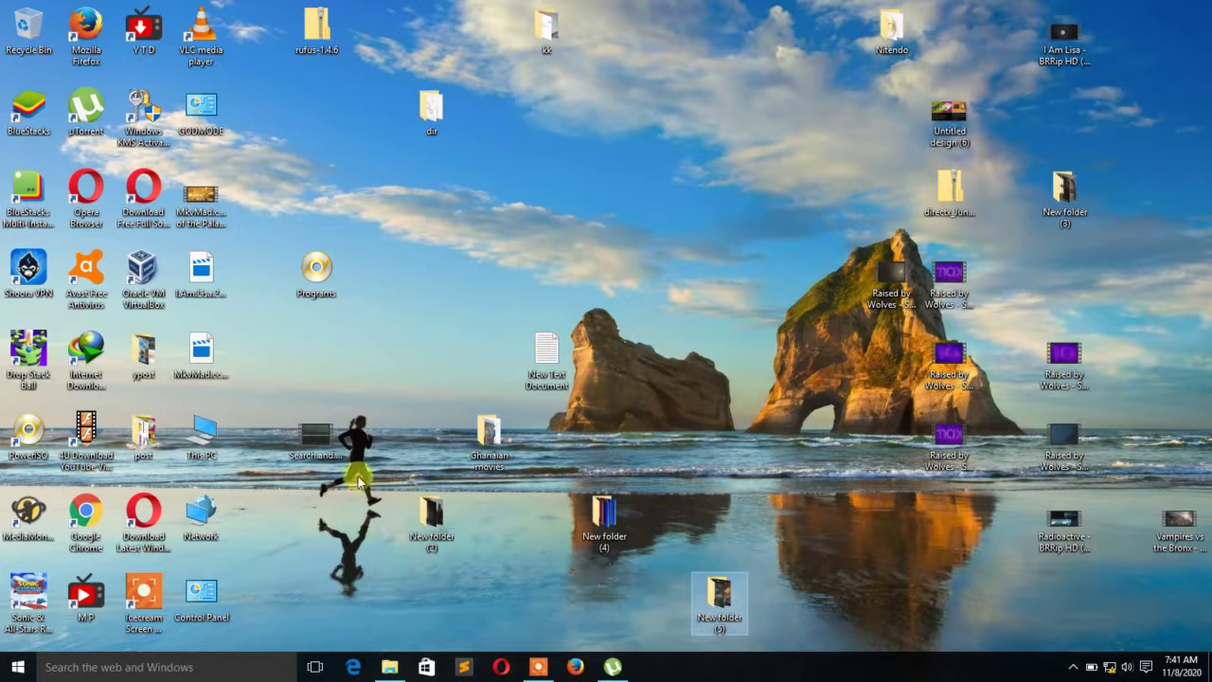
double_click(39, 442)
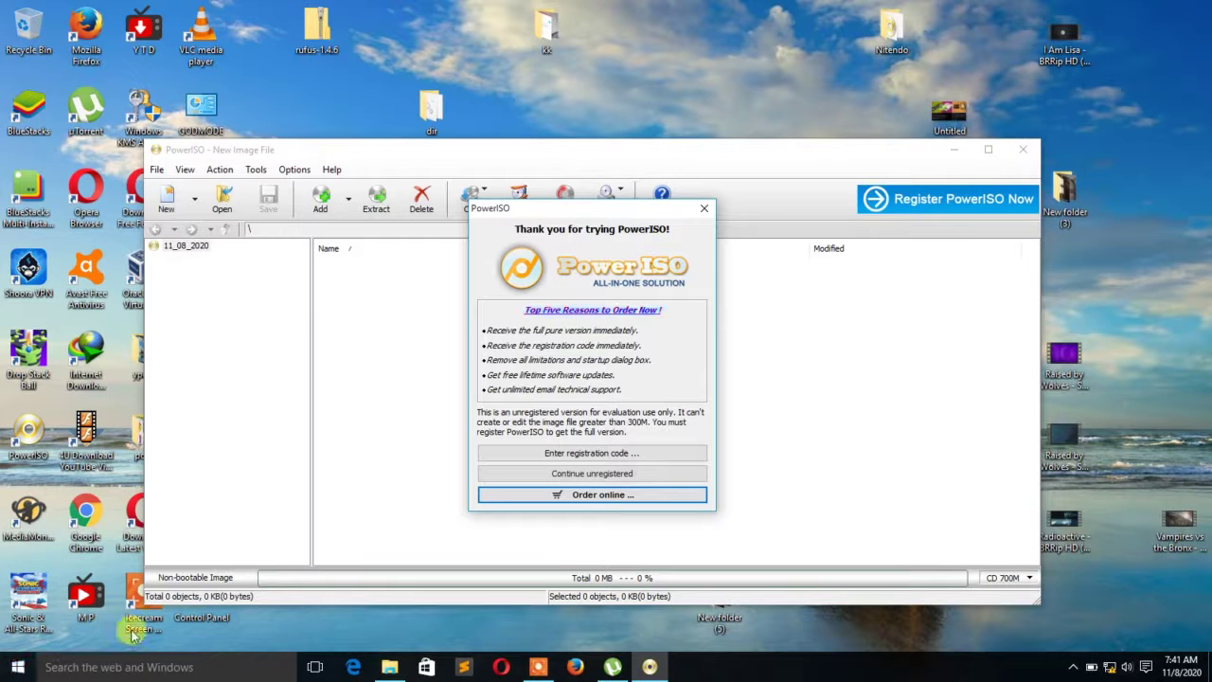
click(488, 474)
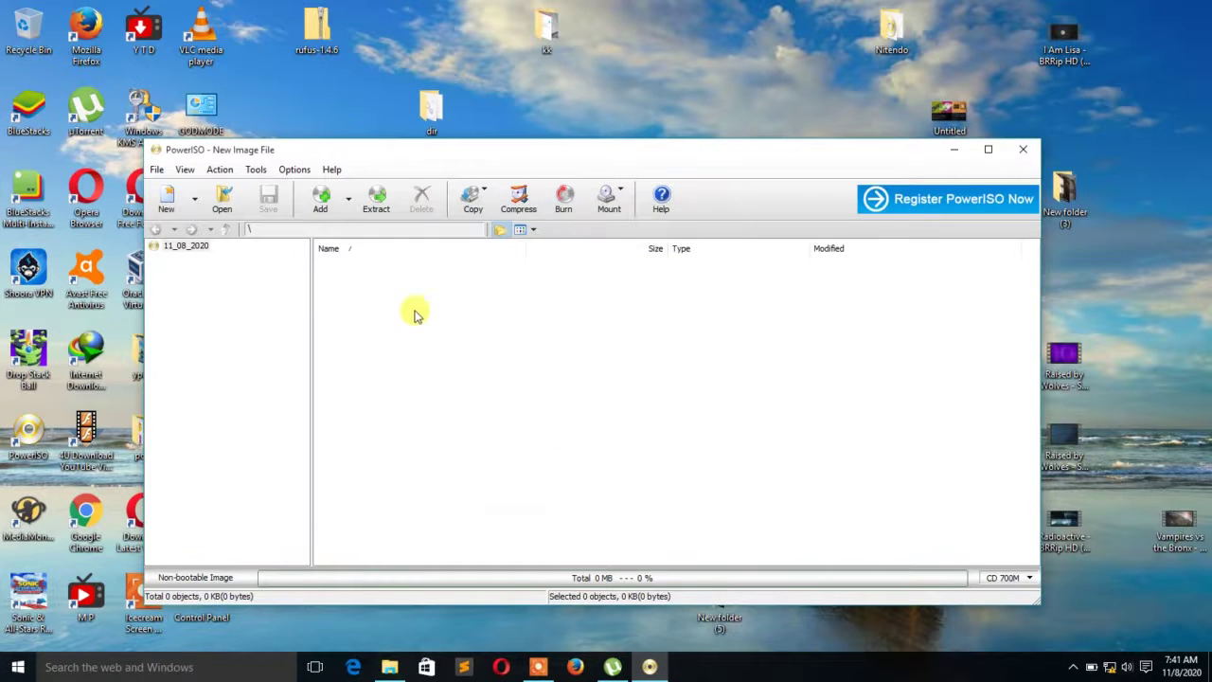
Open Tools > Create bootable USB drive with administrator rights, continuing unregistered.
click(254, 170)
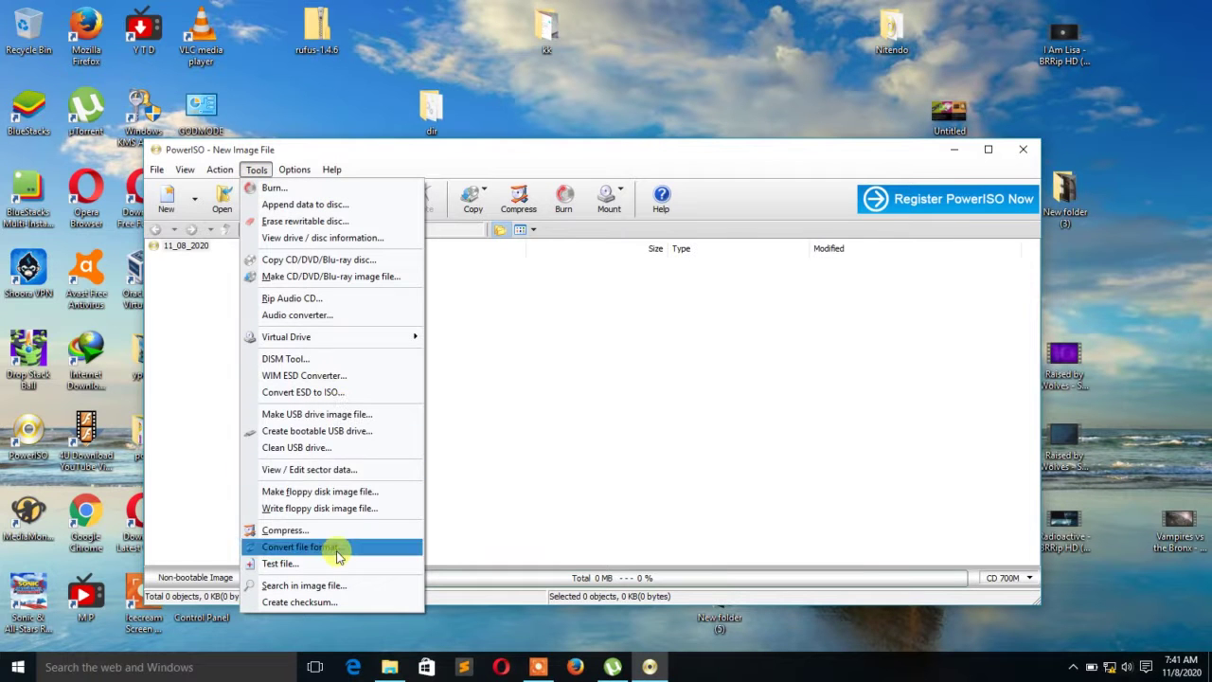
click(340, 433)
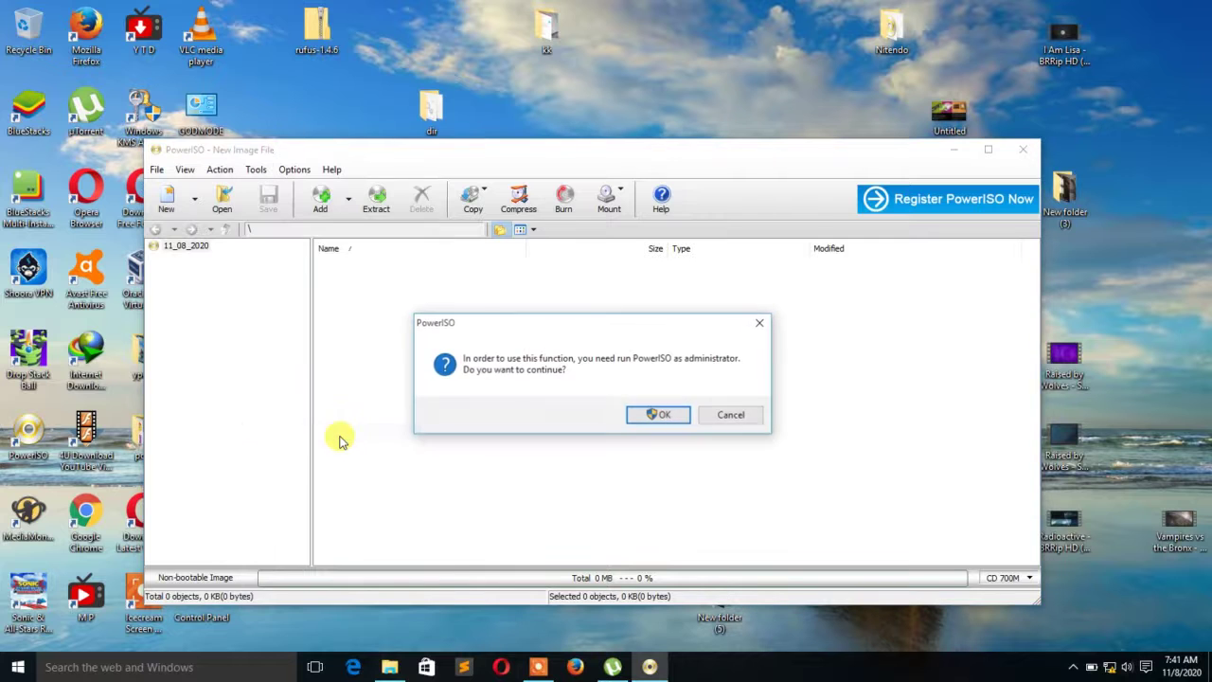
click(667, 417)
click(666, 356)
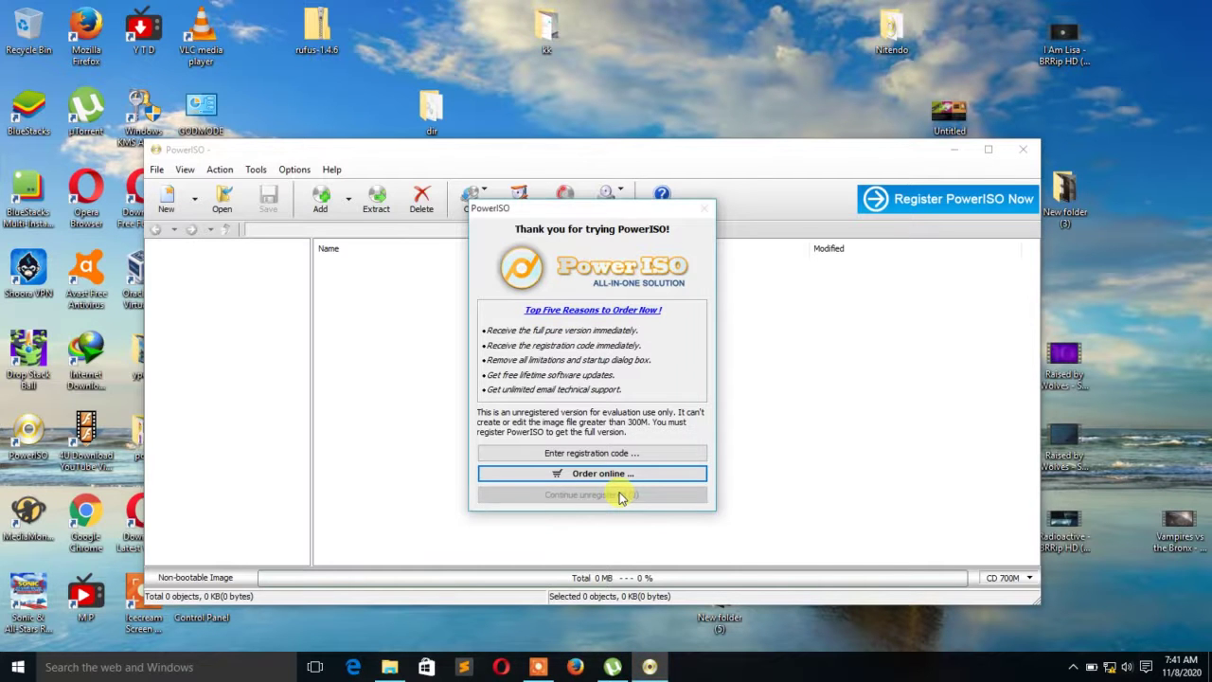
click(621, 495)
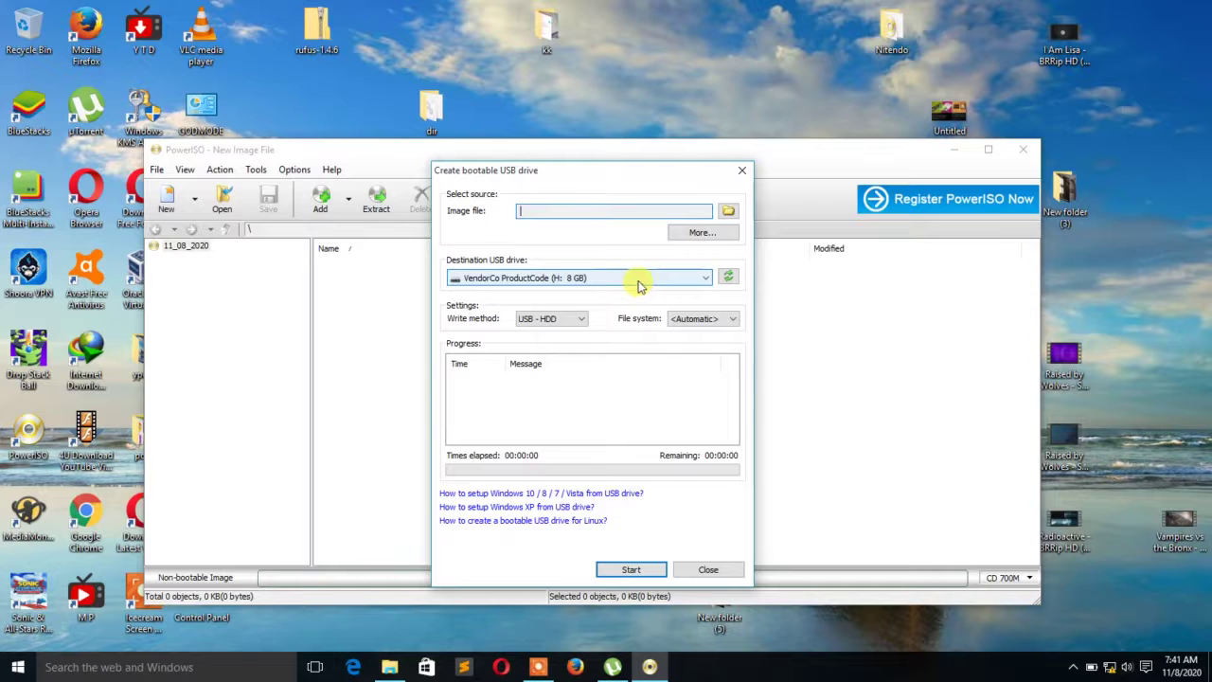
Load the kali-linux-2018.4-amd64 image, keep USB - HDD write method, and start writing.
click(574, 318)
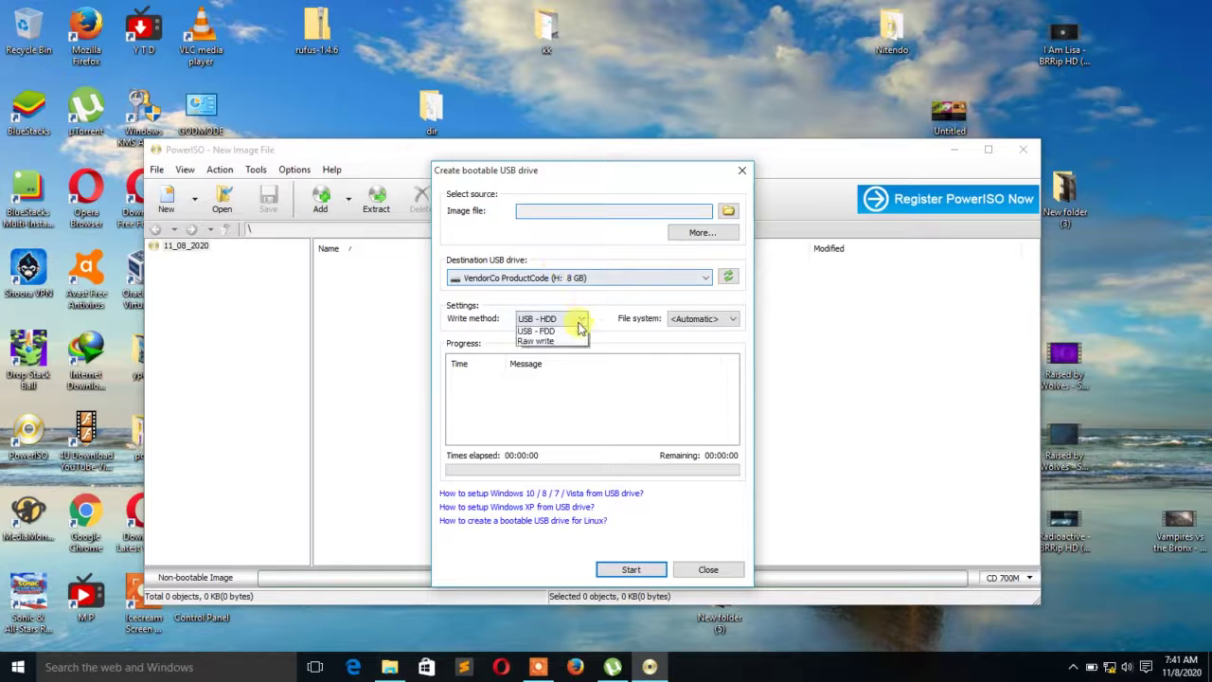
click(568, 334)
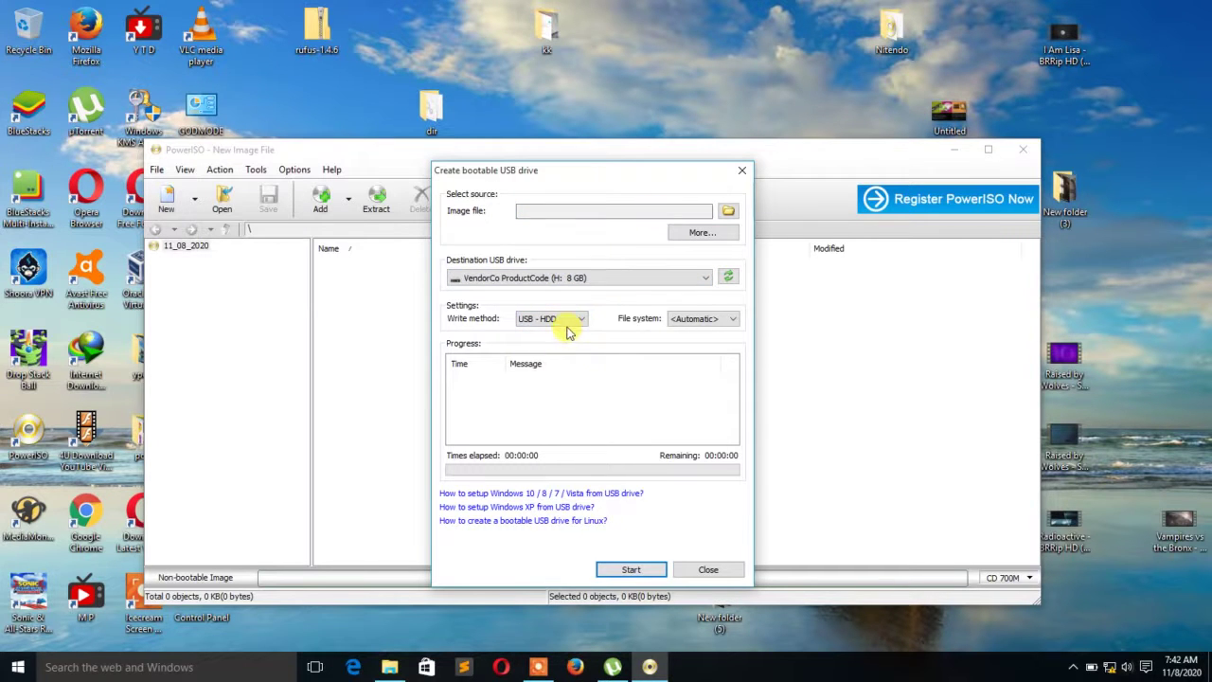
click(727, 210)
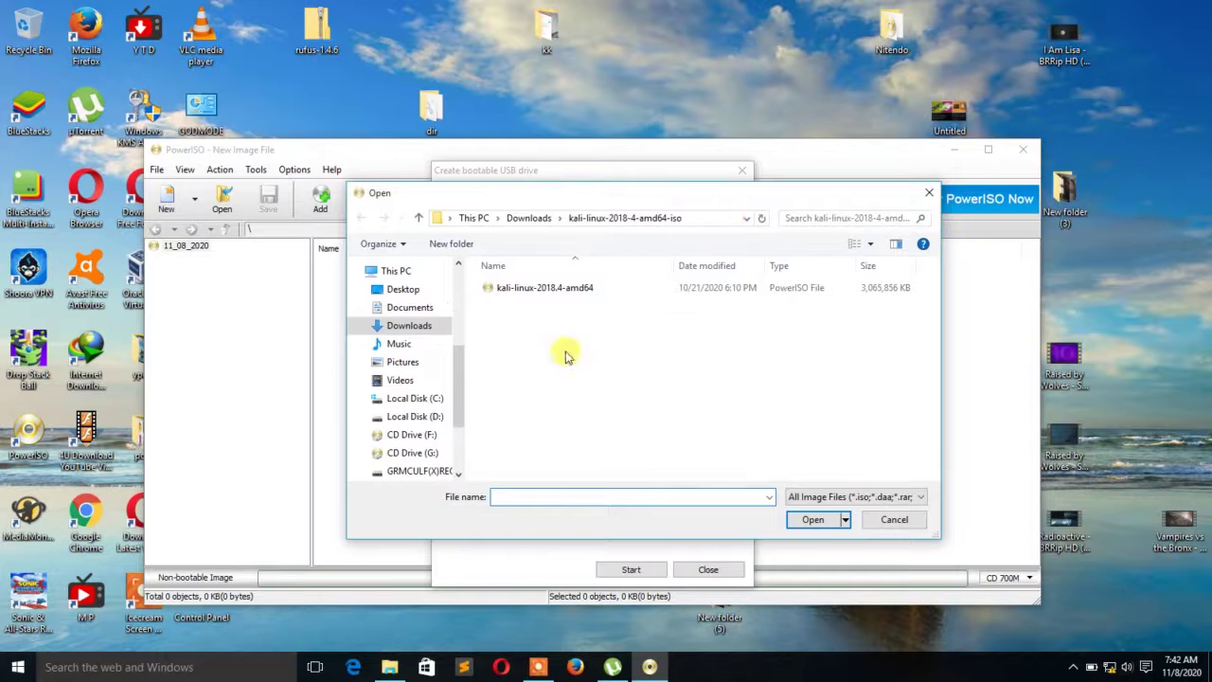
click(545, 288)
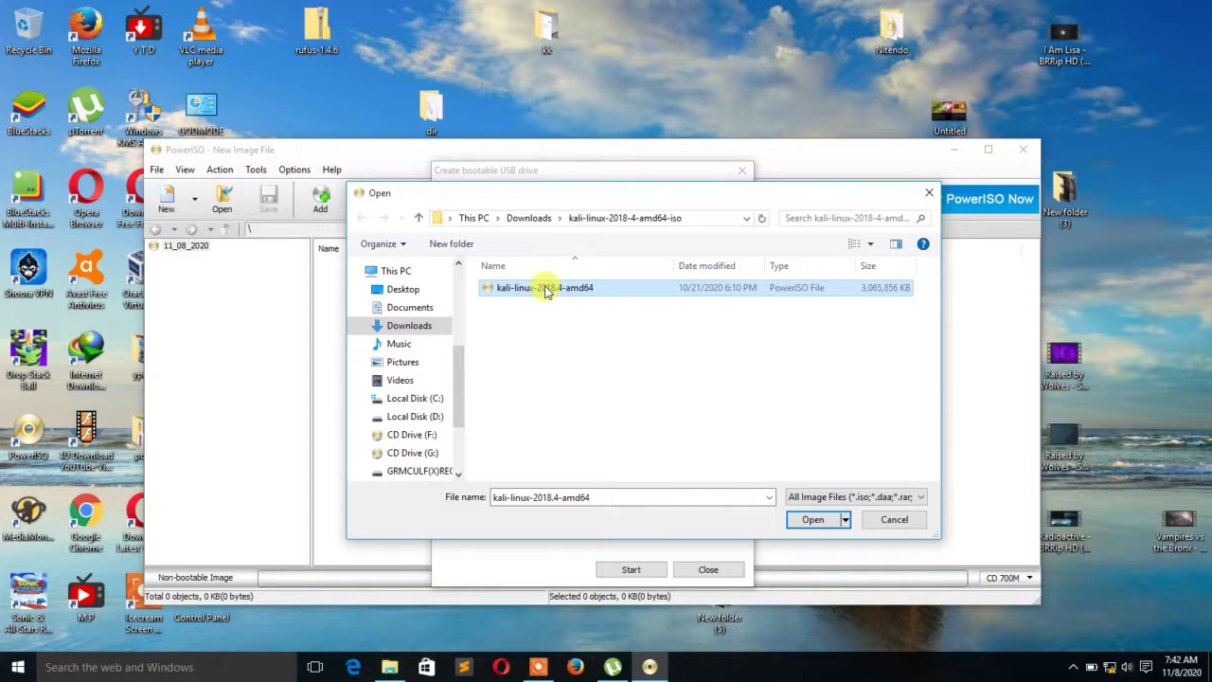
click(805, 519)
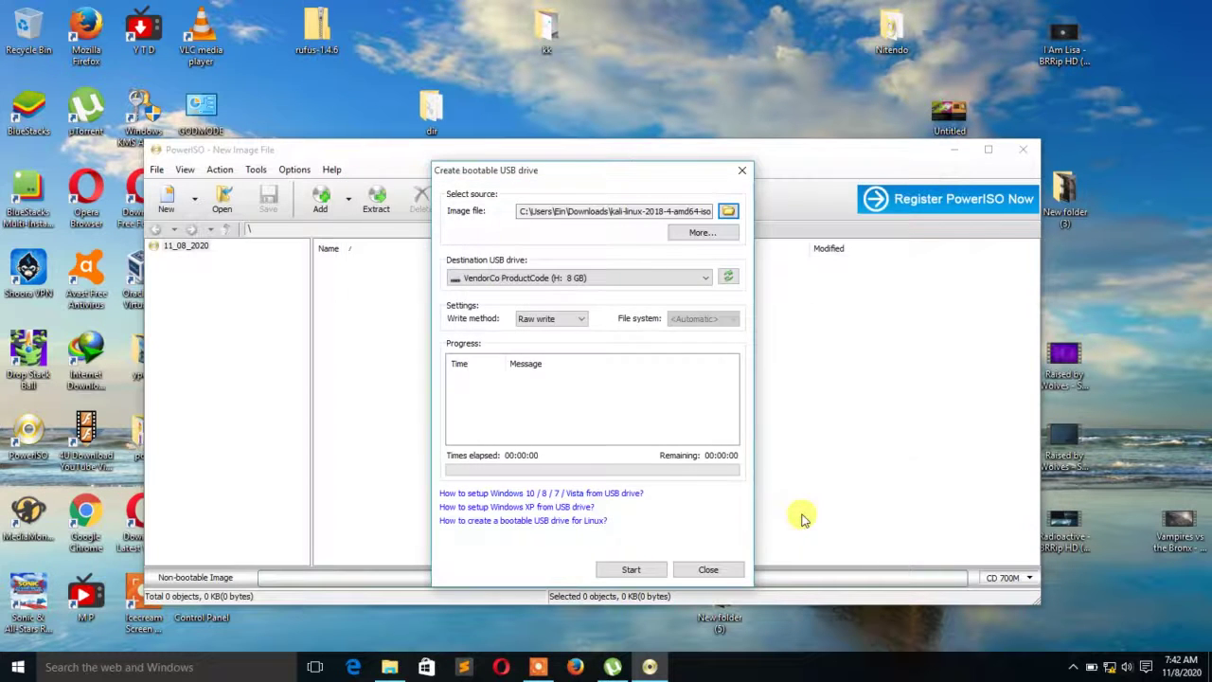
click(571, 322)
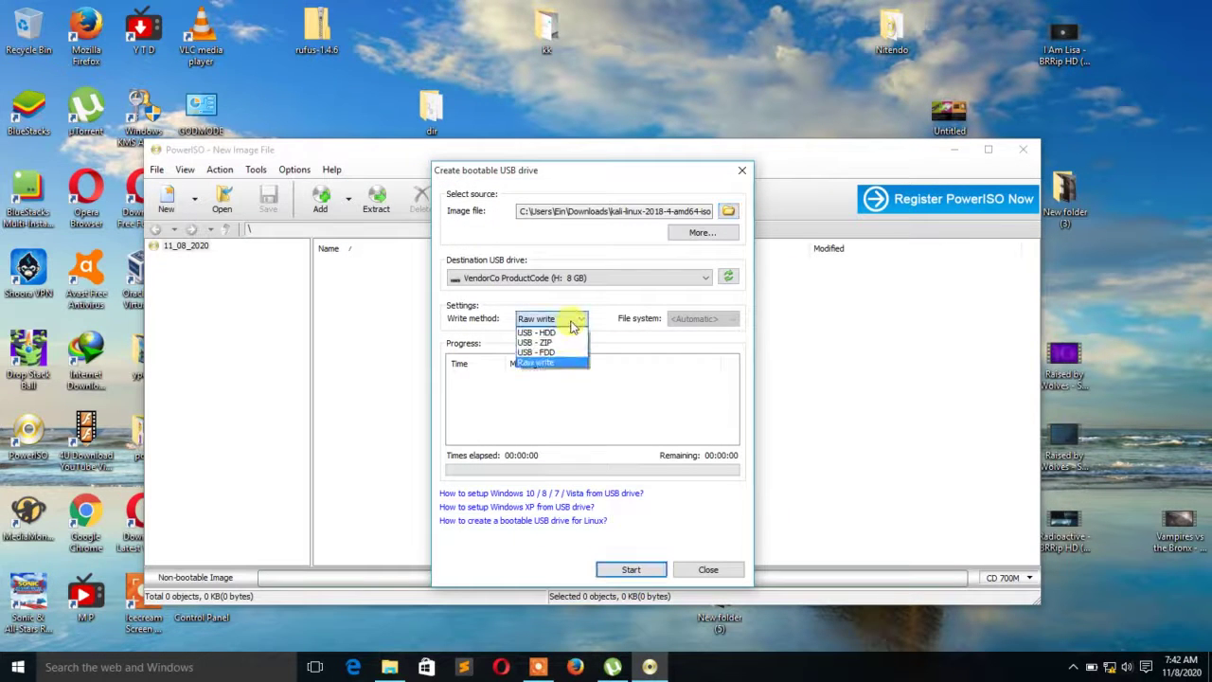
click(557, 333)
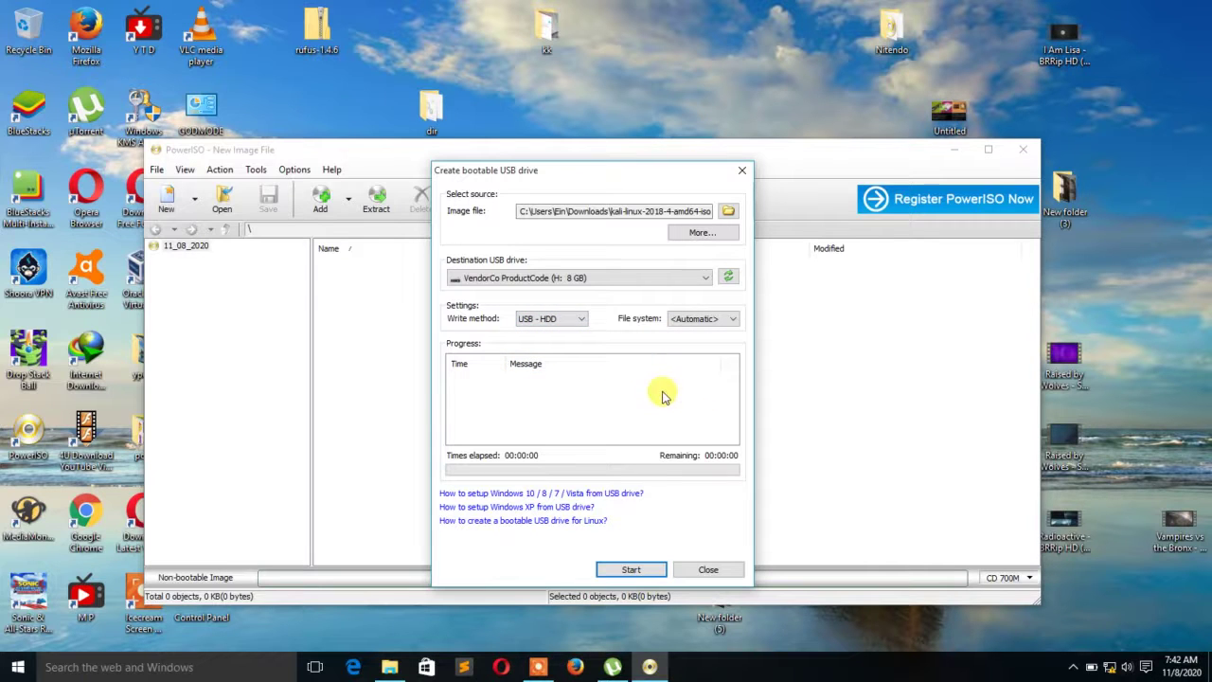
click(631, 568)
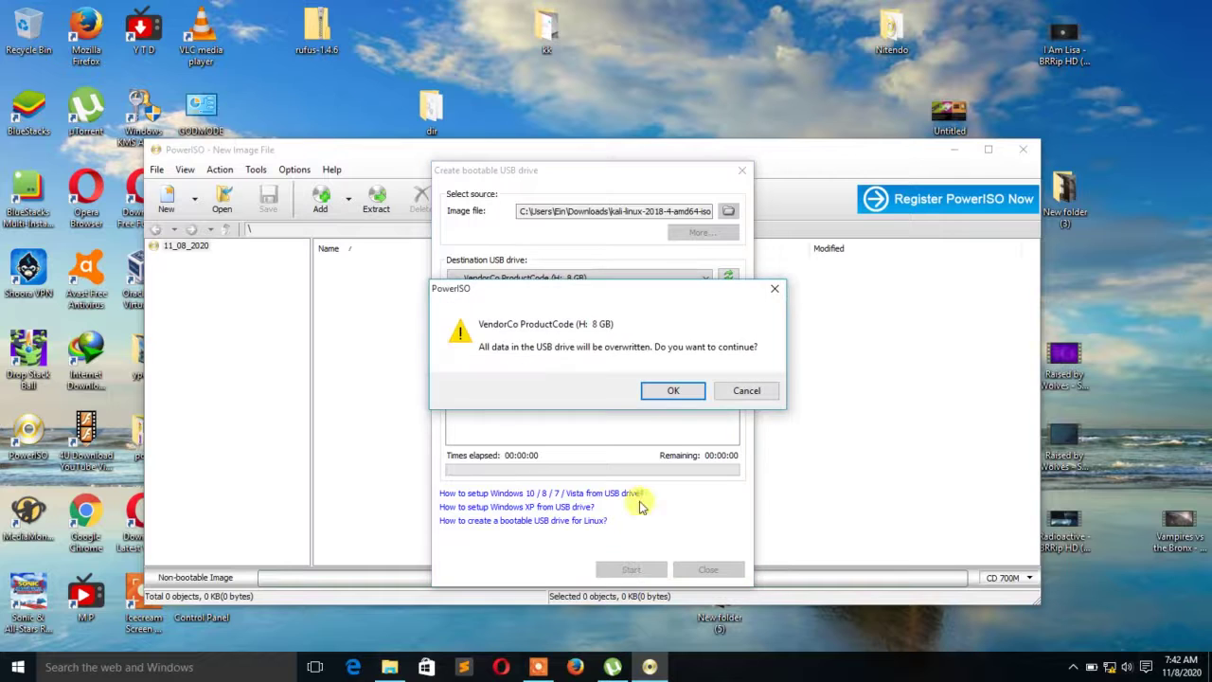
Confirm erasing all data on the USB drive and let the Kali image write.
click(671, 391)
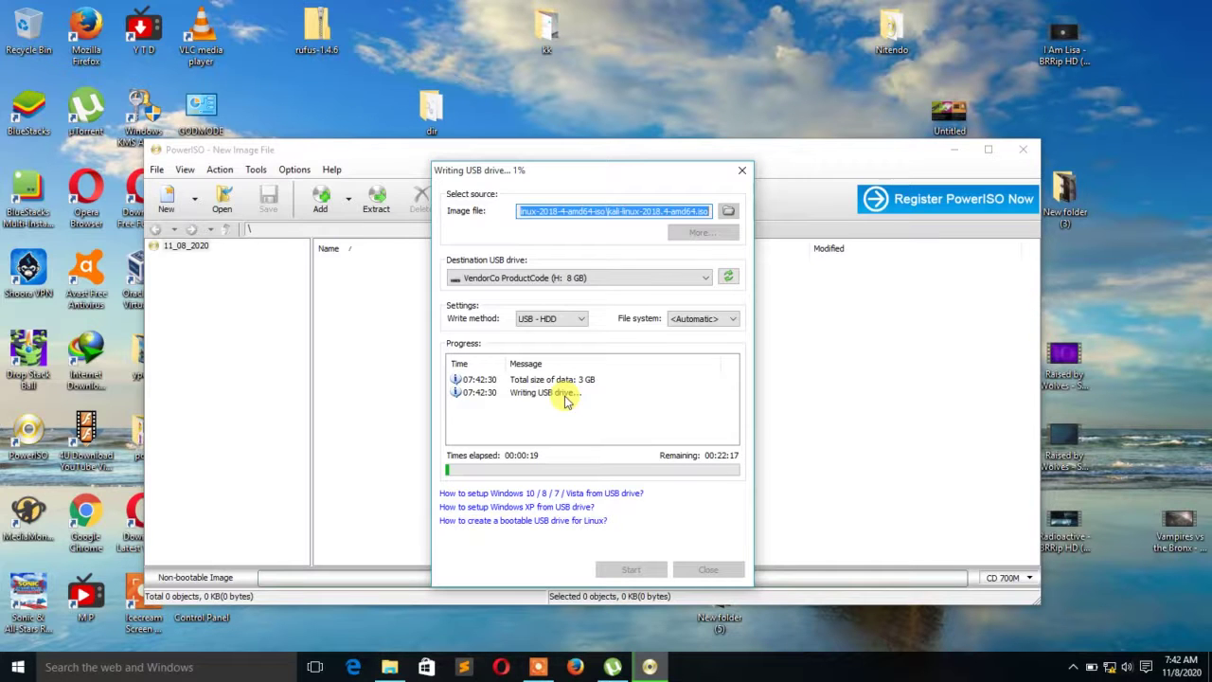
click(1072, 668)
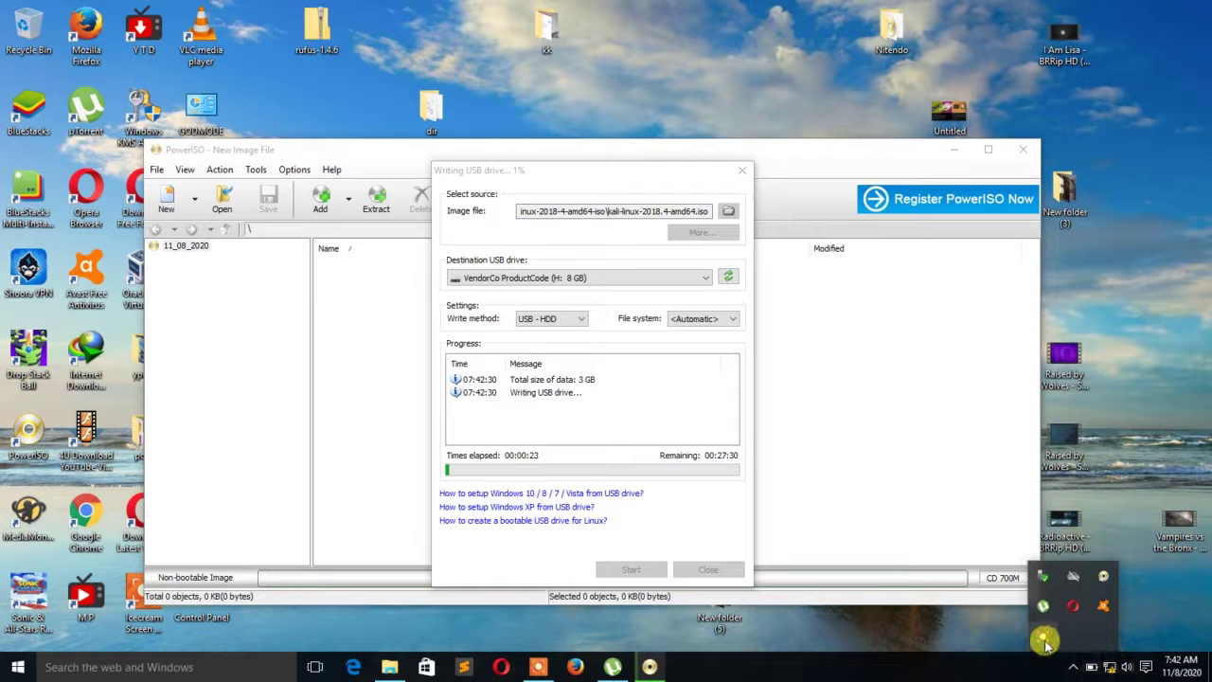
click(1043, 641)
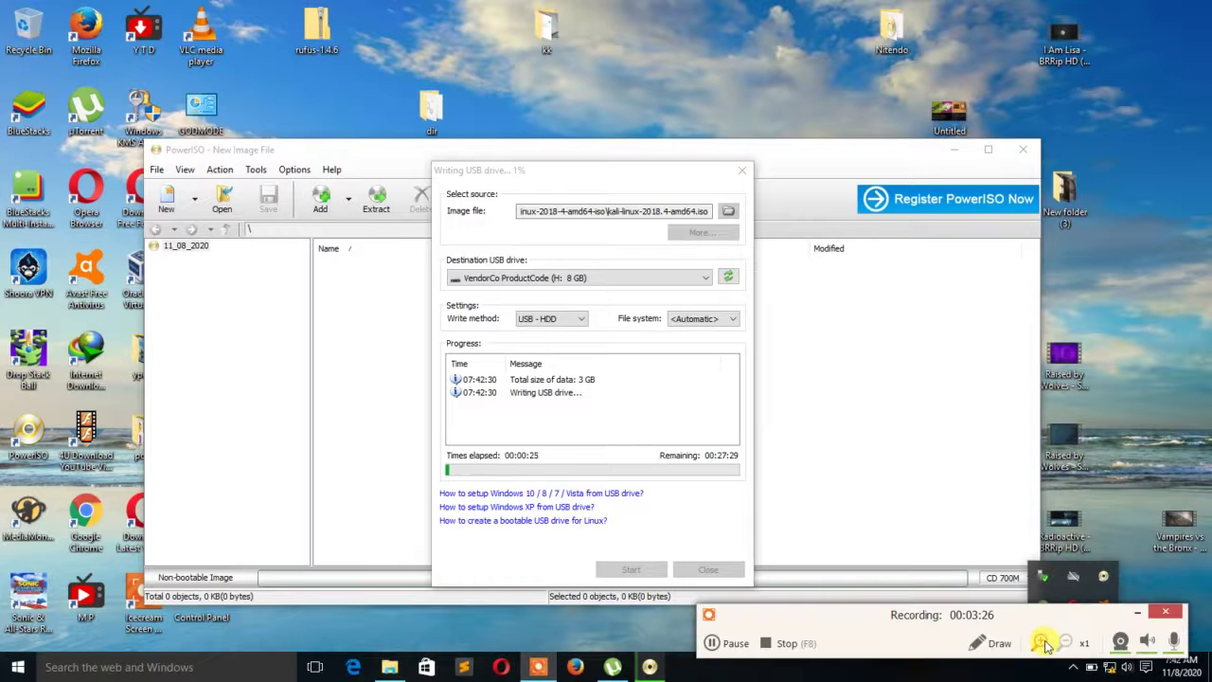
click(727, 644)
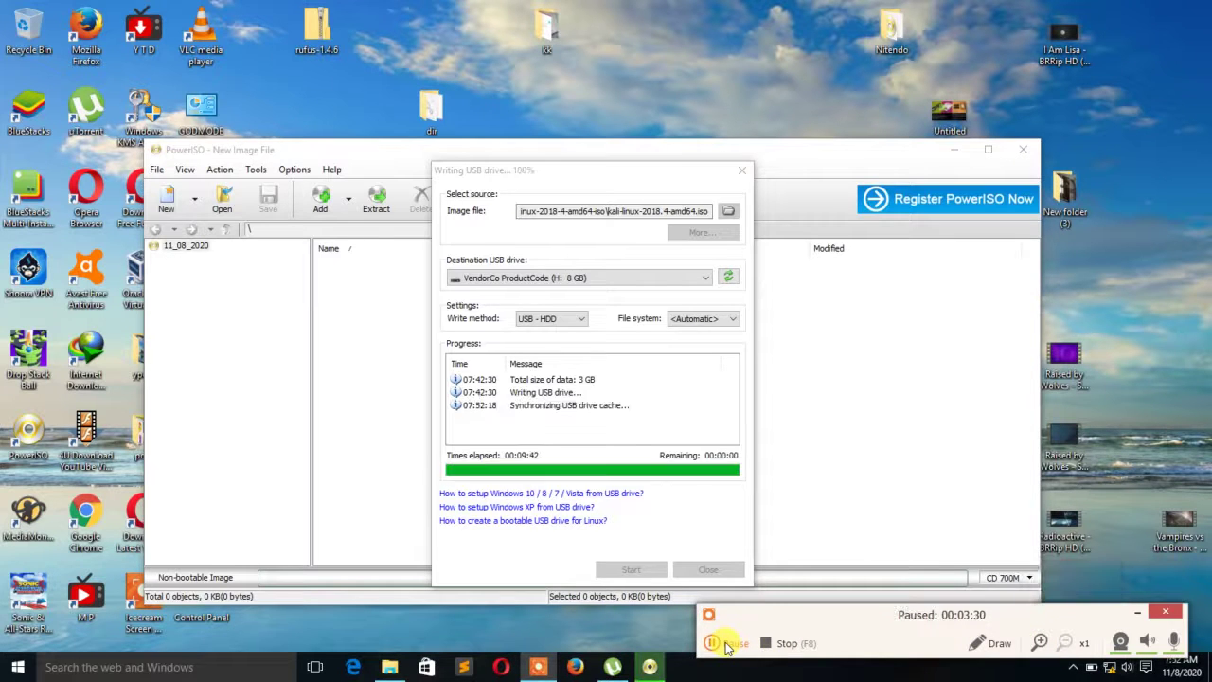
click(727, 644)
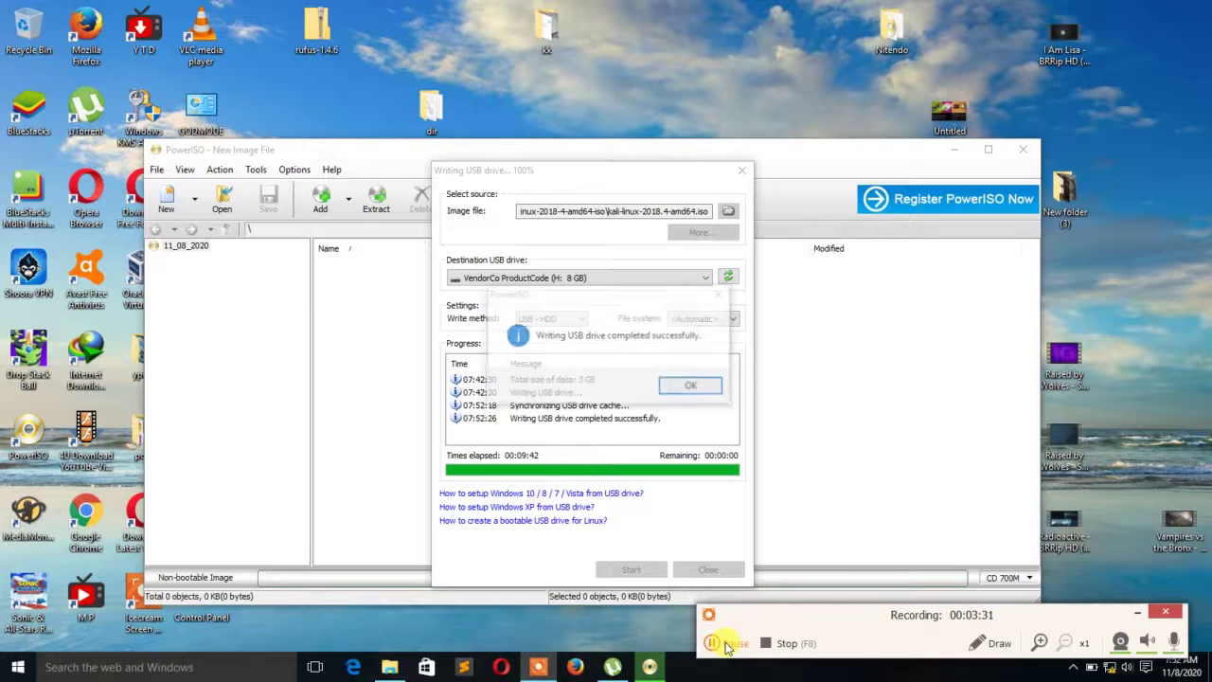
Acknowledge the successful write, then close the bootable USB dialog and PowerISO.
click(690, 385)
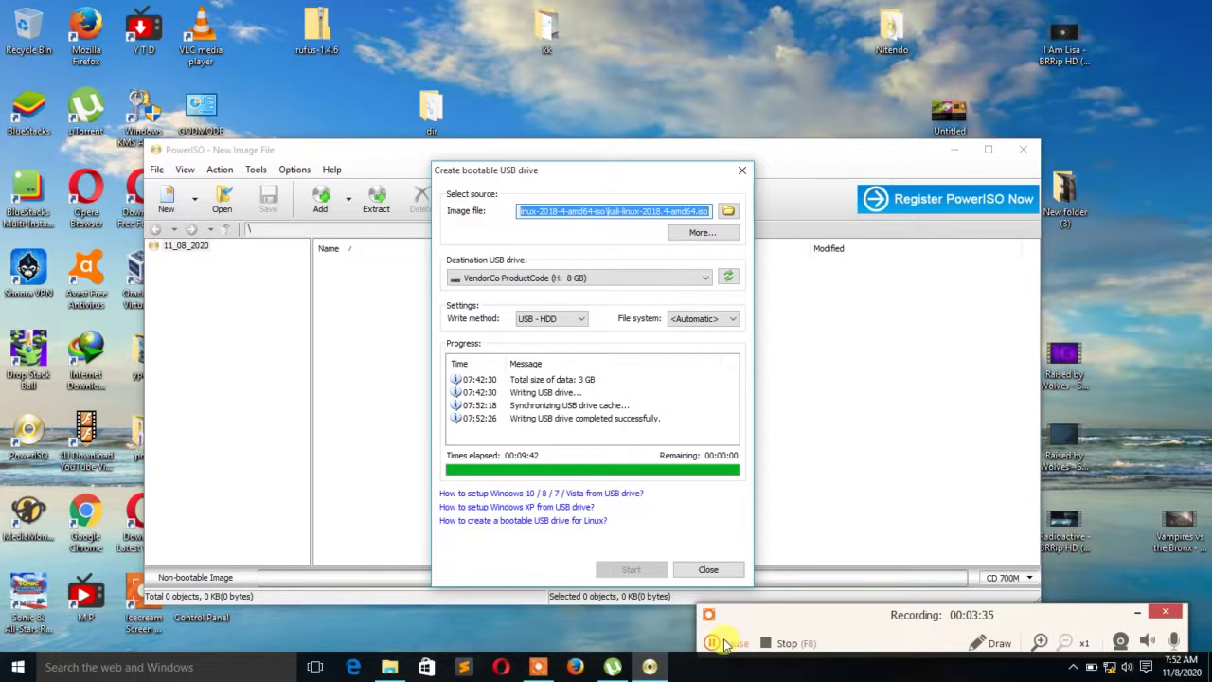
click(708, 569)
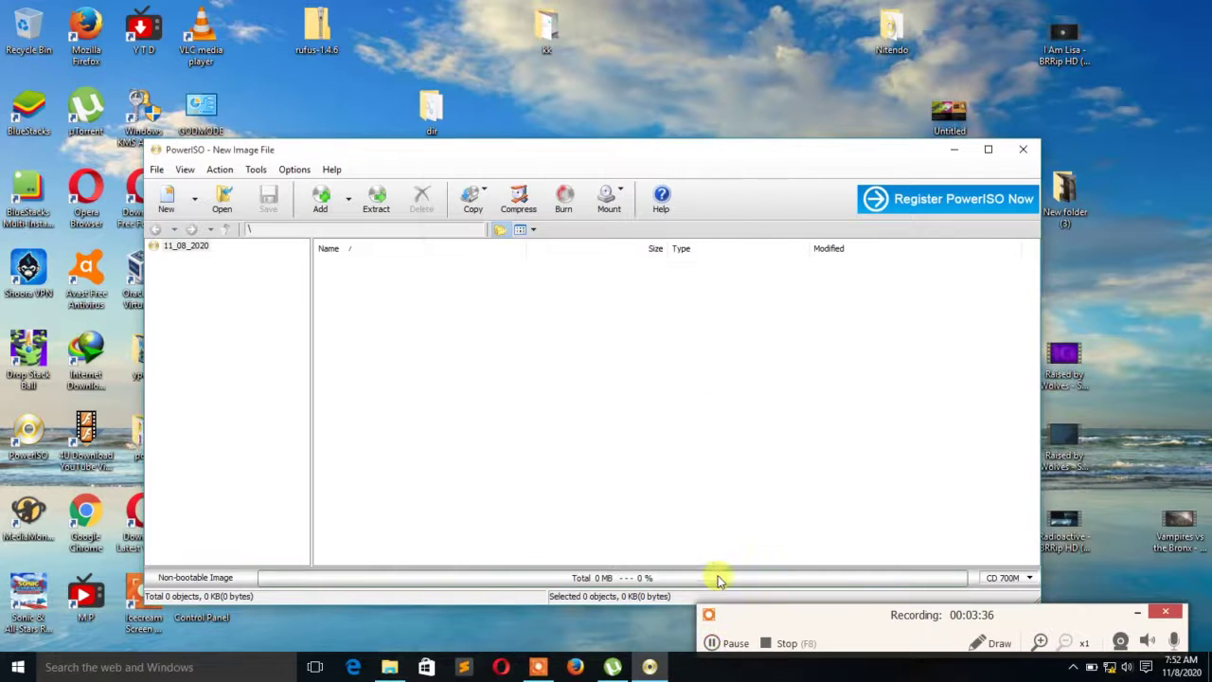
click(1023, 152)
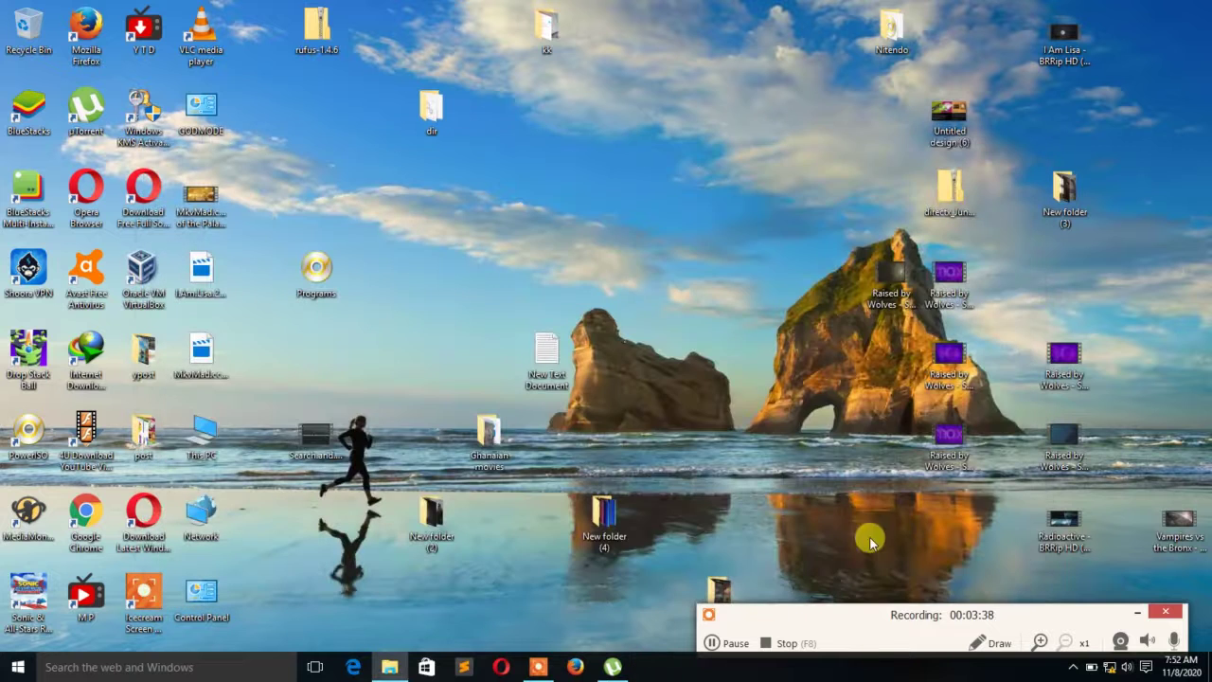
In Rufus, keep the 8 GB drive as target and load kali-linux-2018.4-amd64.iso.
click(736, 643)
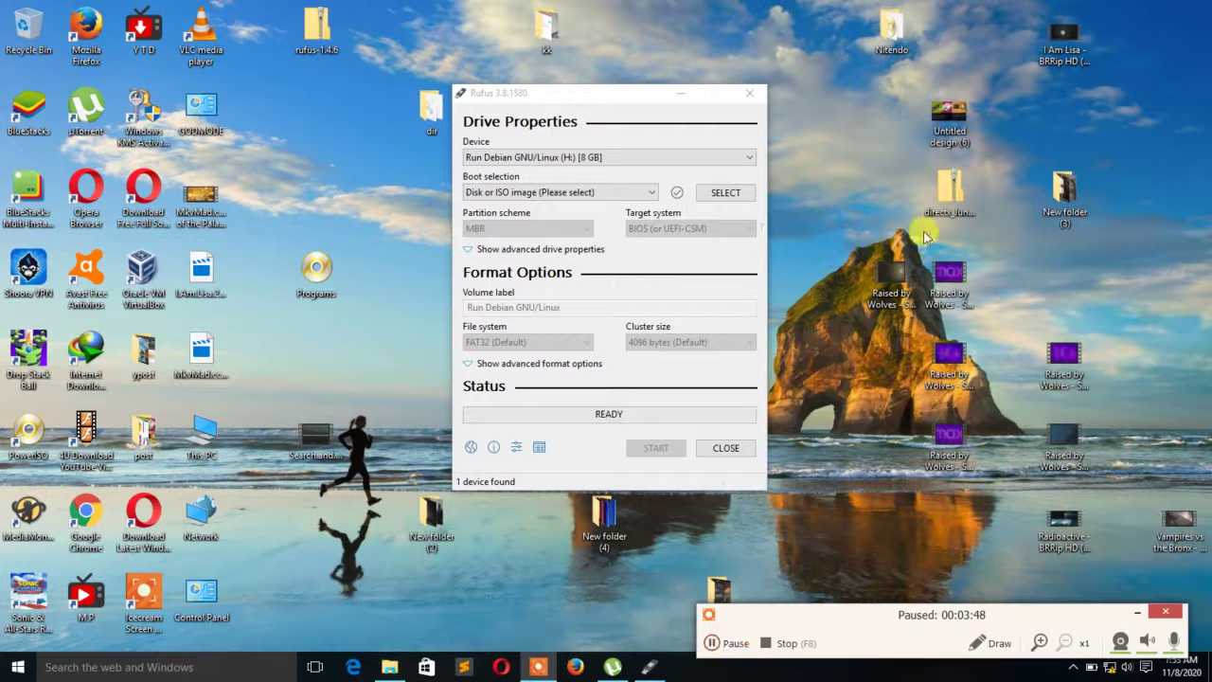
key(F7)
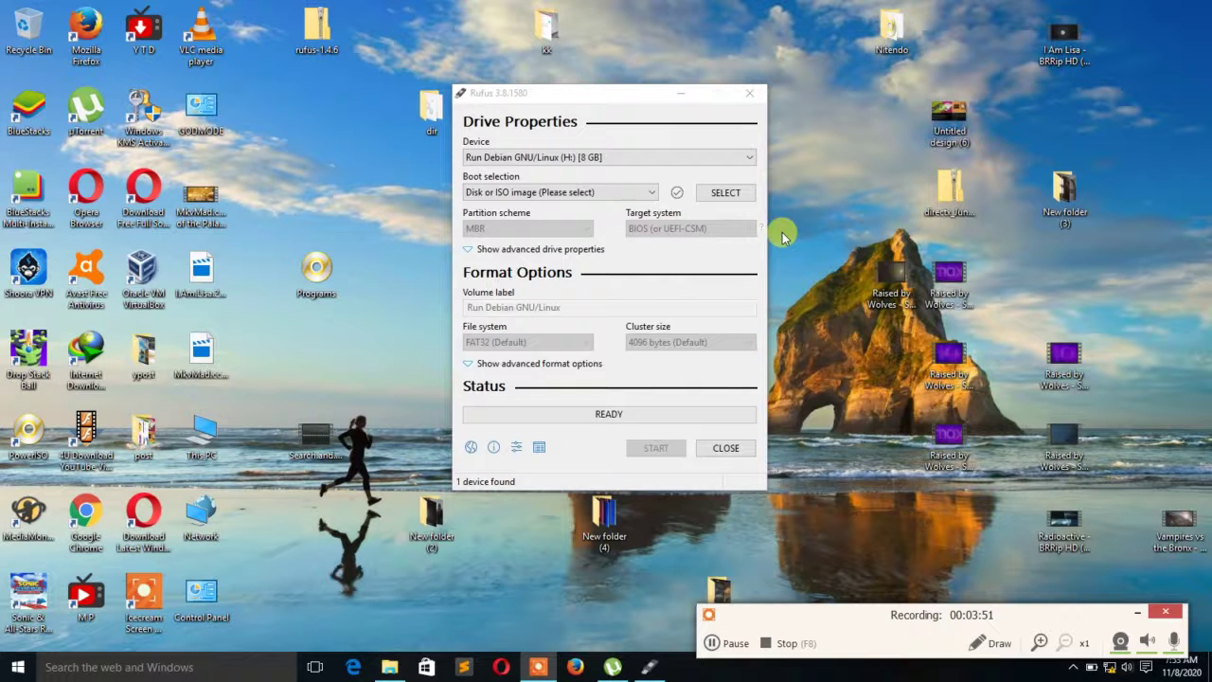
click(581, 96)
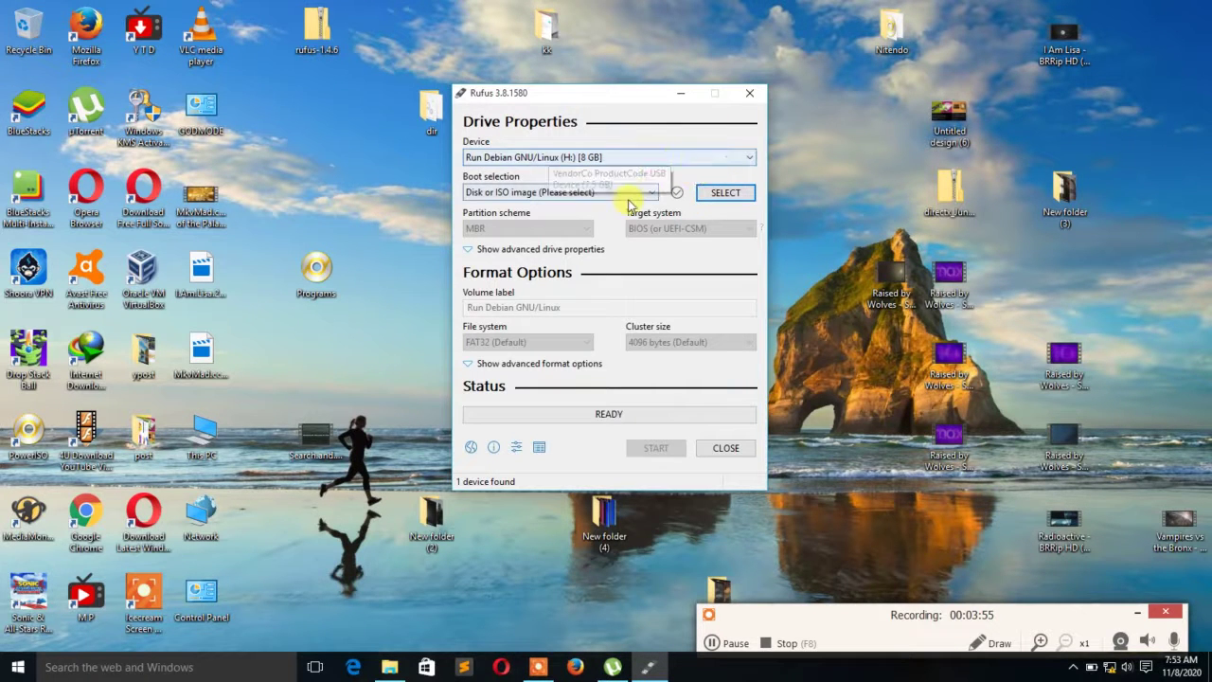
click(644, 168)
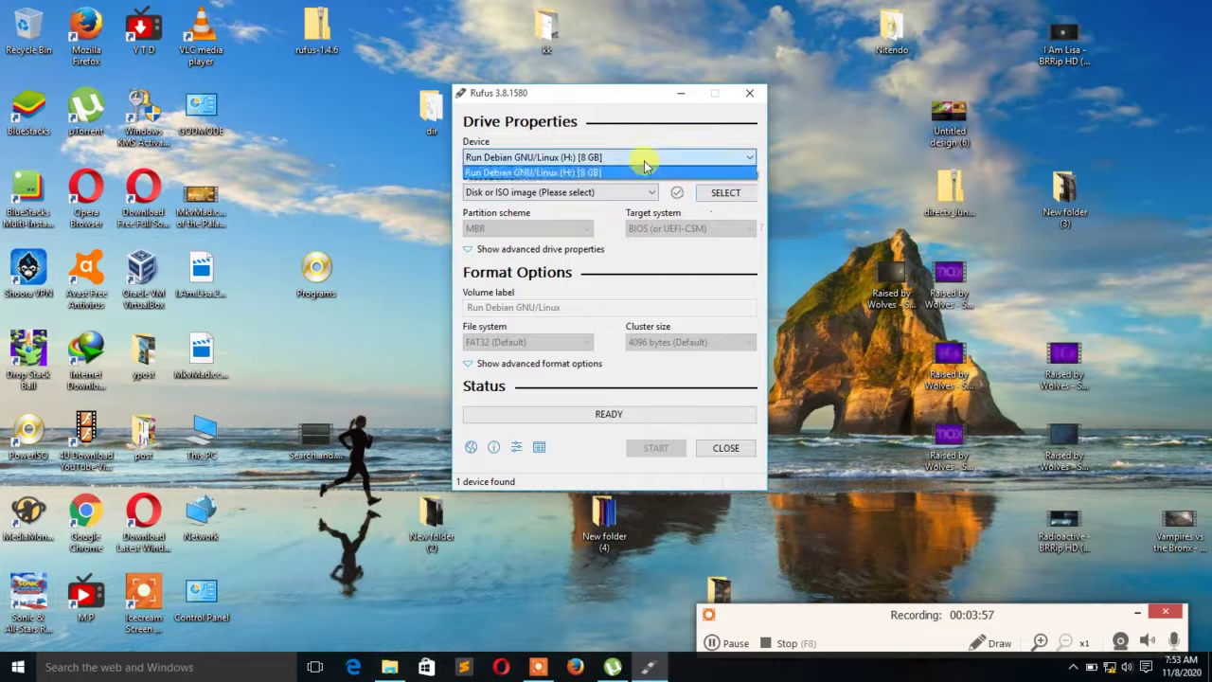
click(634, 173)
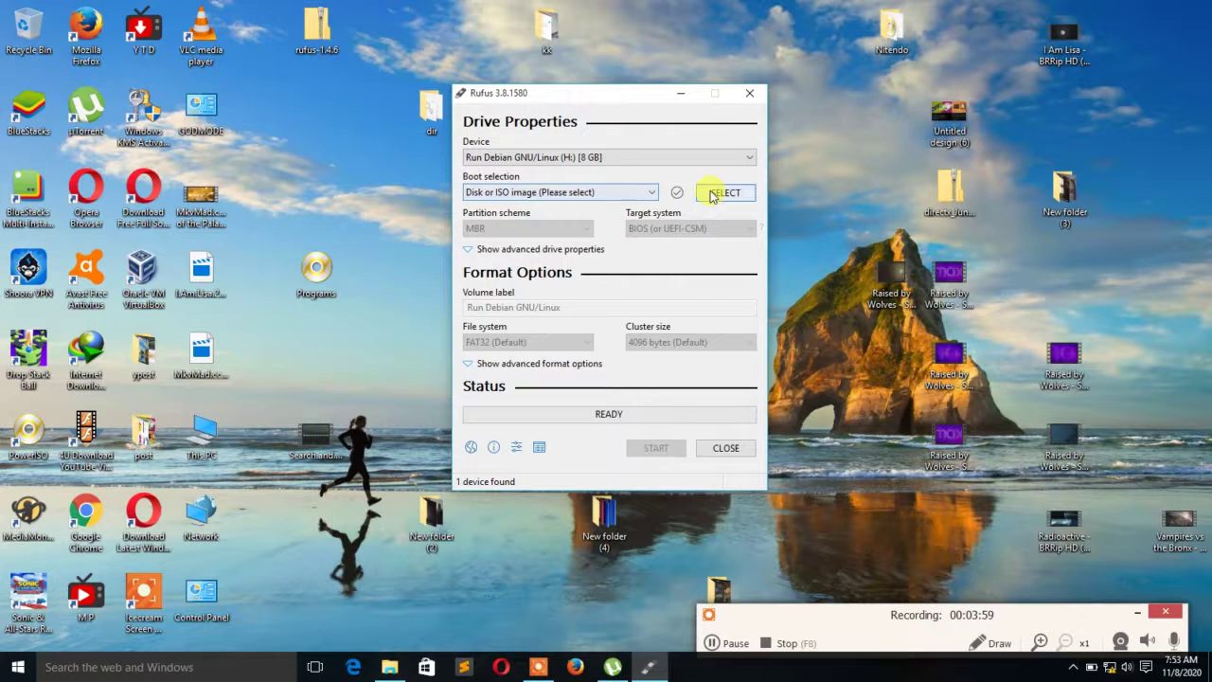
click(712, 192)
click(698, 212)
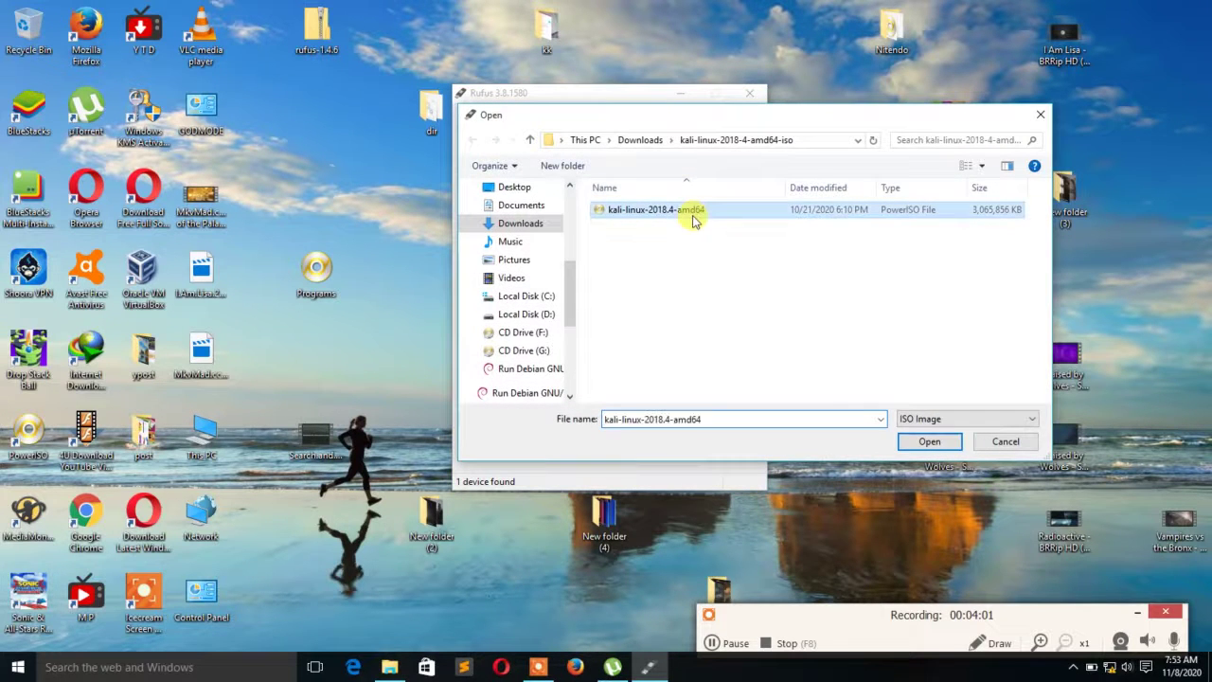
click(926, 441)
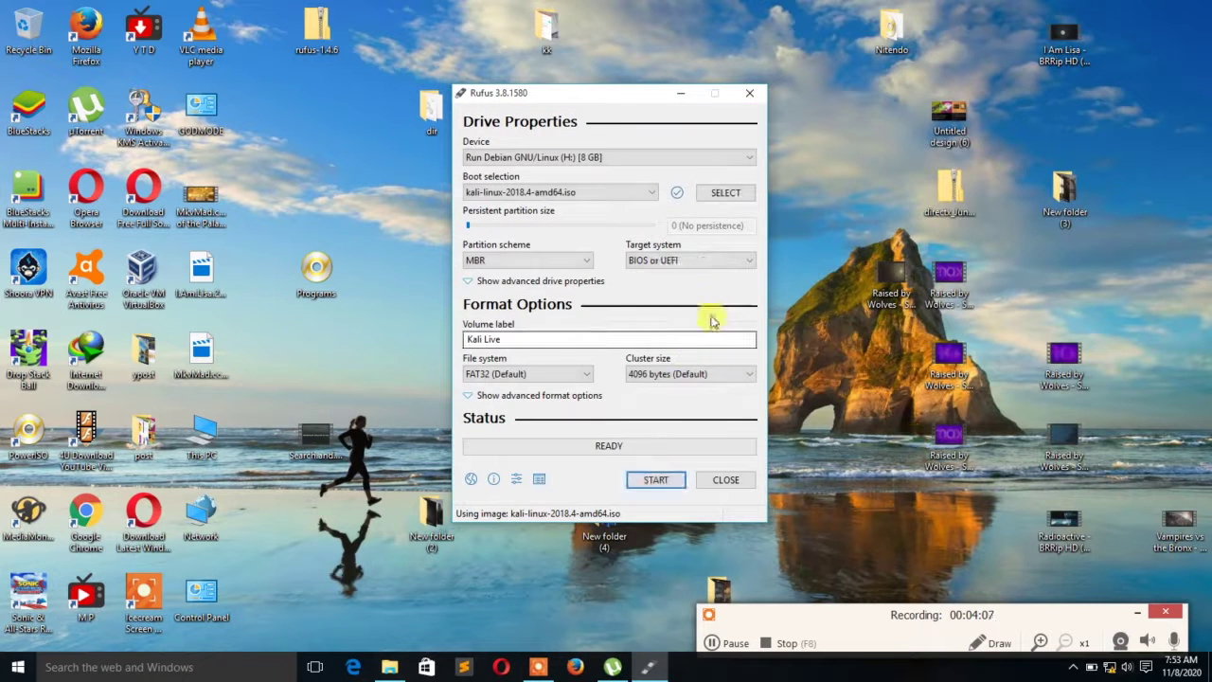
Set the file system to NTFS, start the write, and allow the Syslinux file download.
click(534, 376)
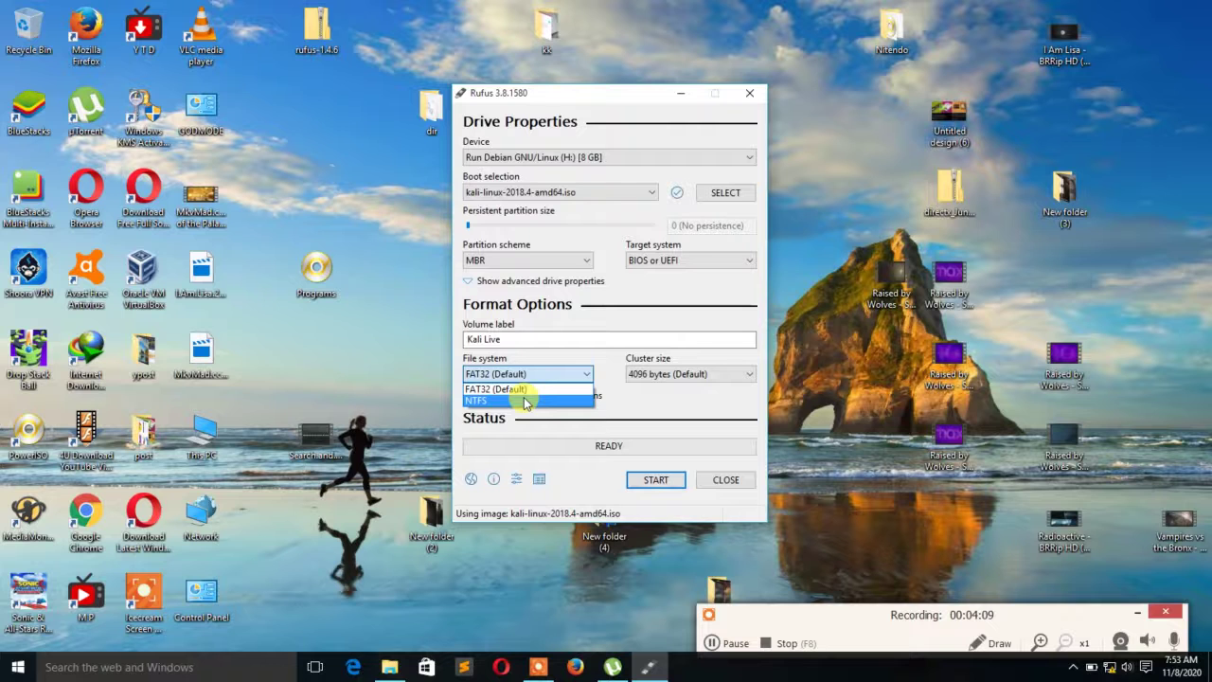
click(526, 402)
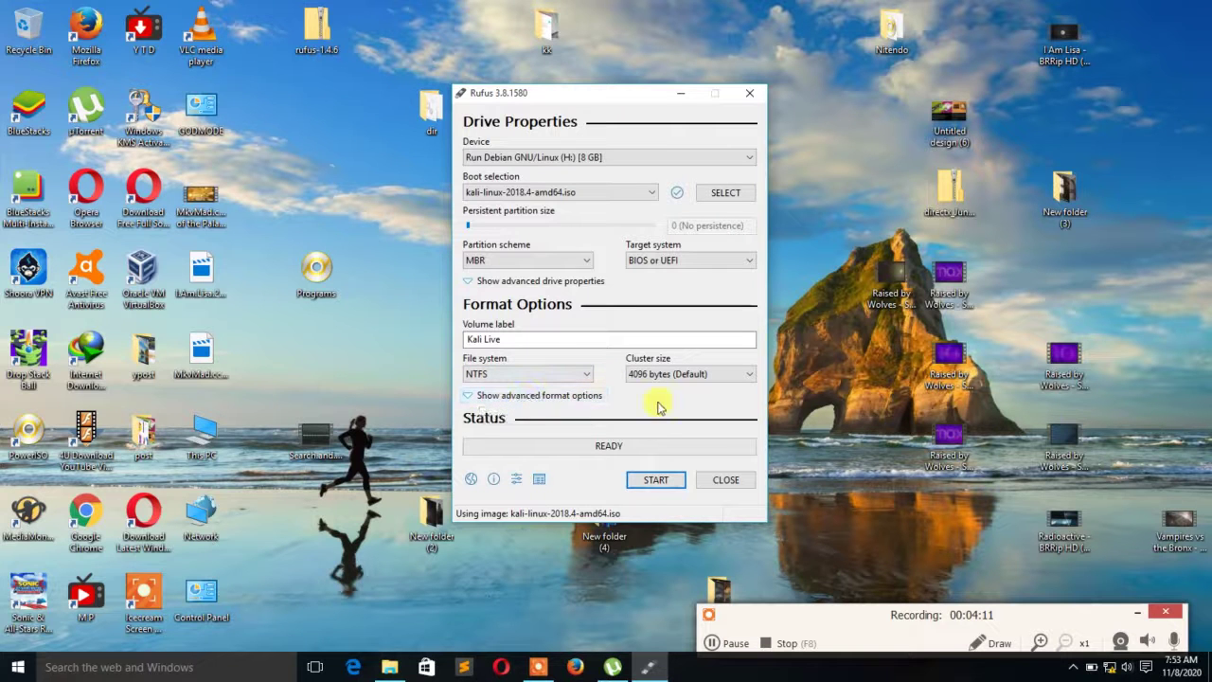
click(656, 480)
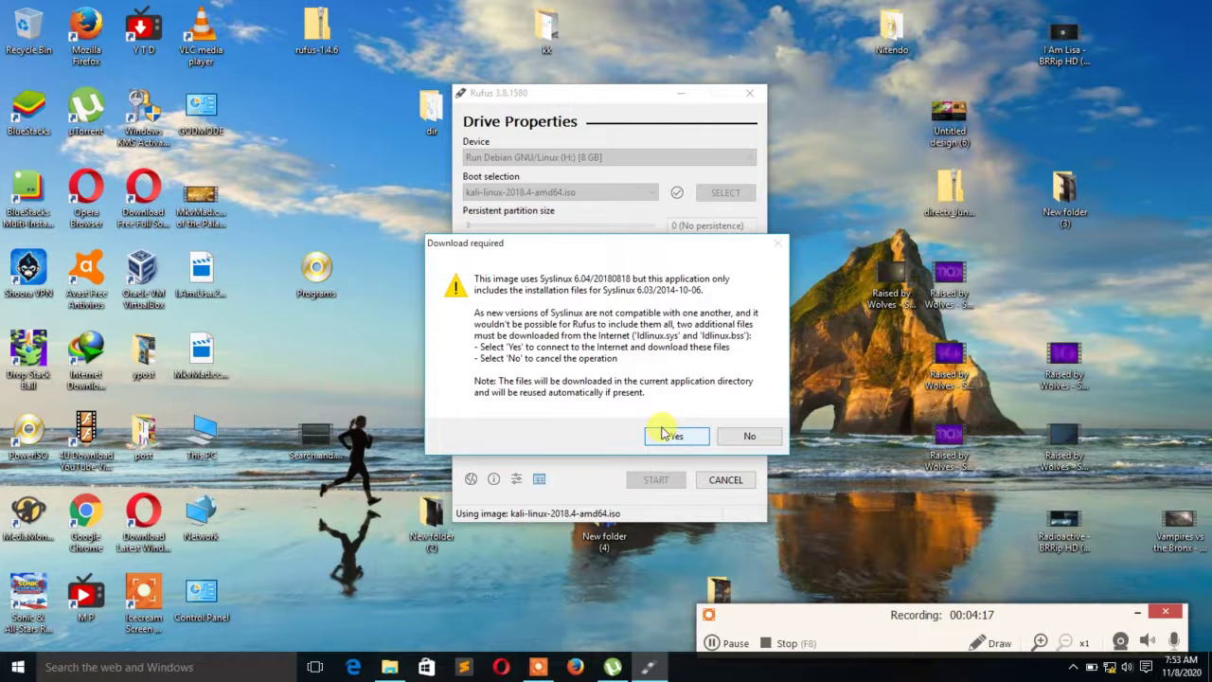
click(666, 434)
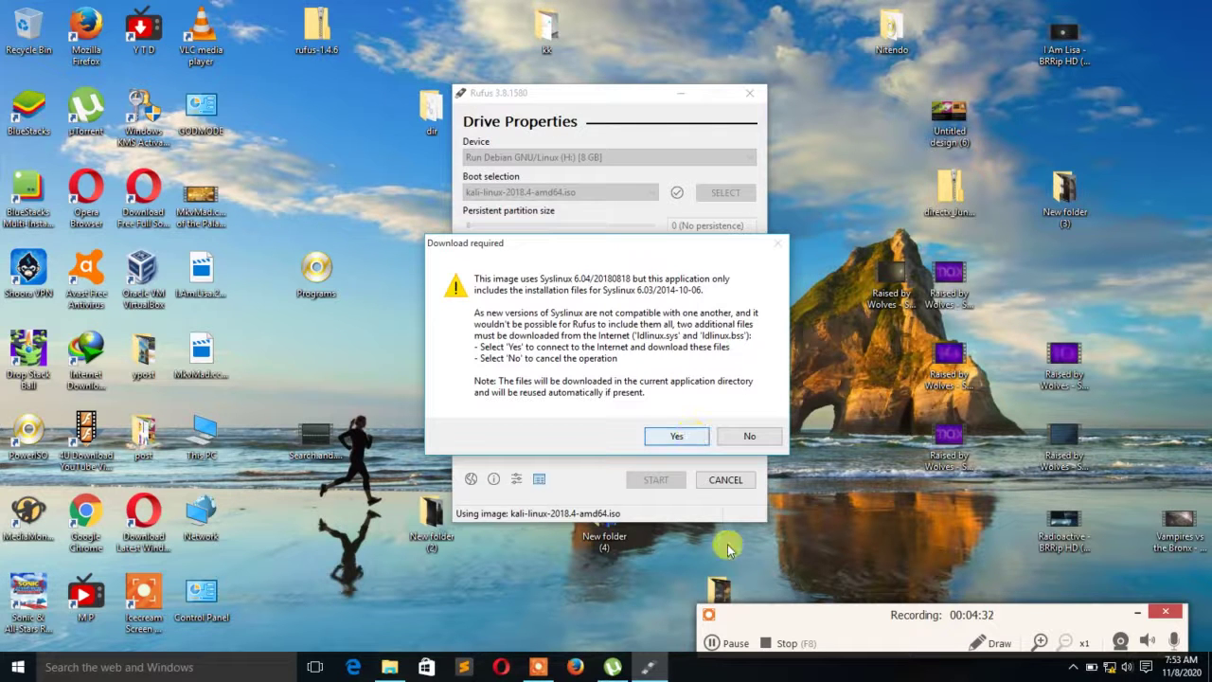
click(712, 644)
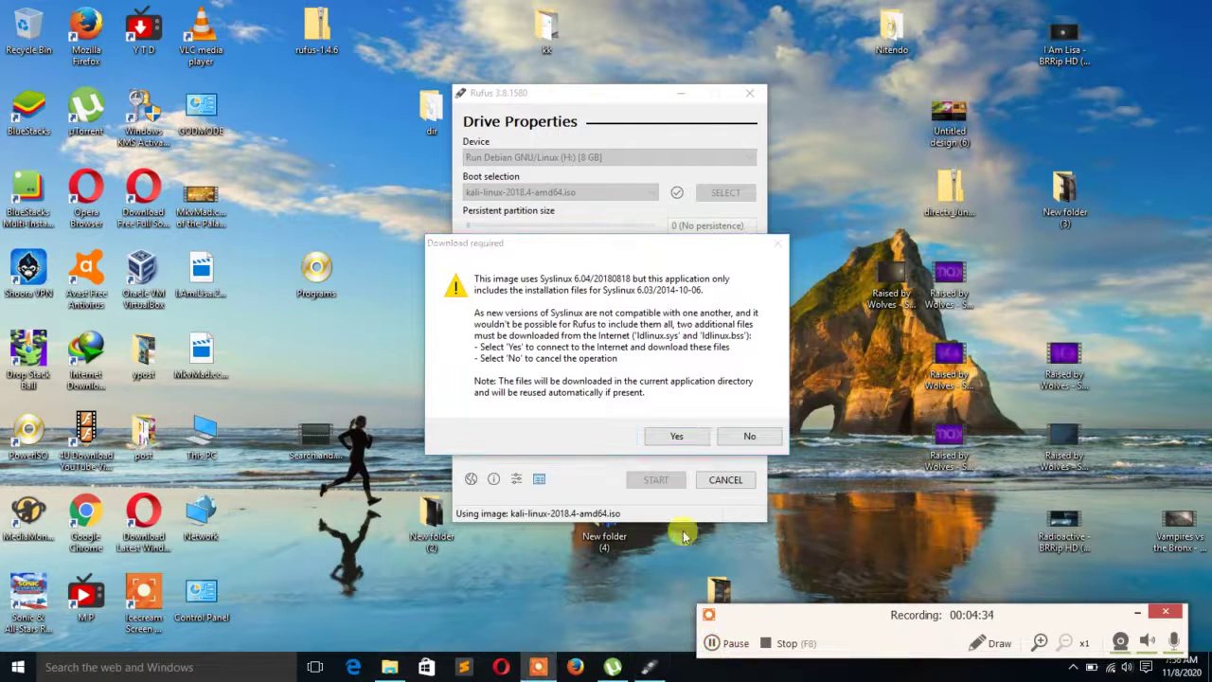
click(665, 438)
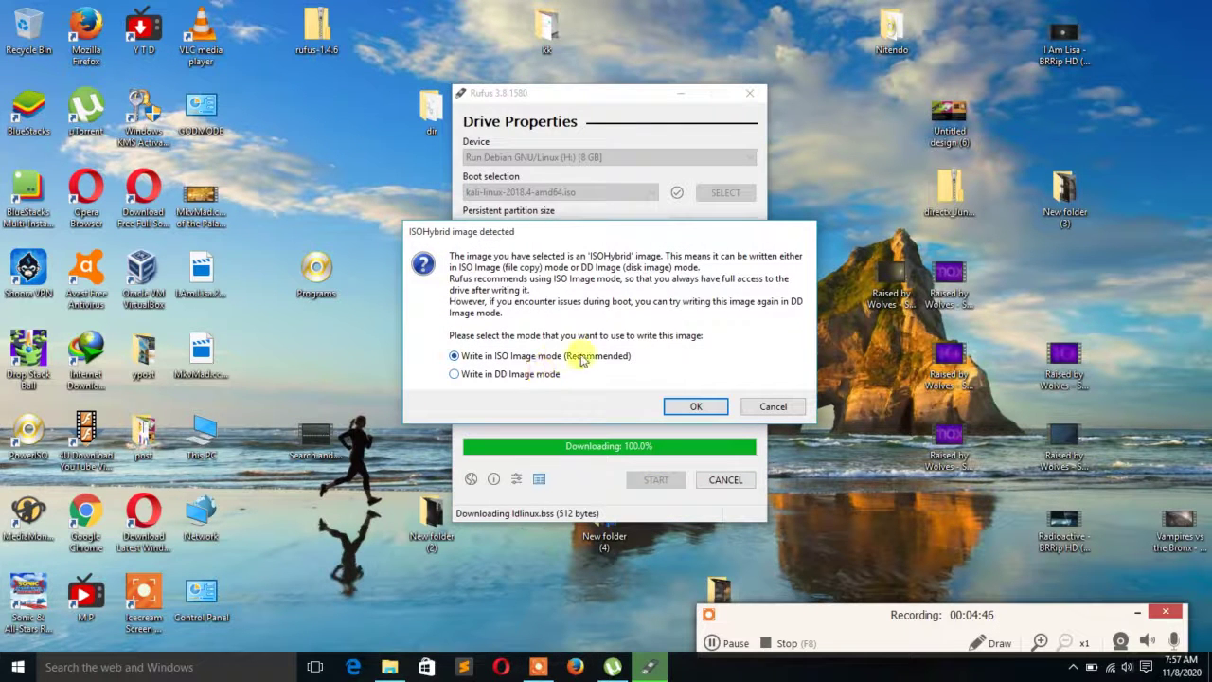
Accept ISO image mode and the drive wipe, then close Rufus once writing finishes.
click(696, 406)
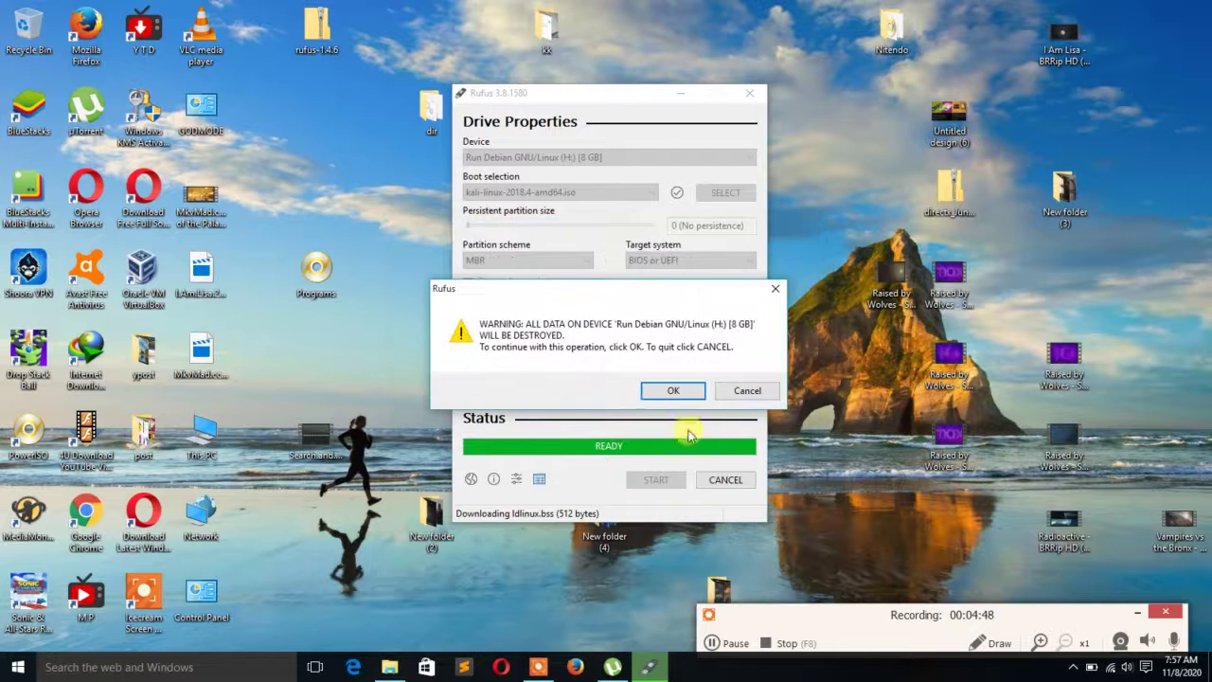
click(665, 391)
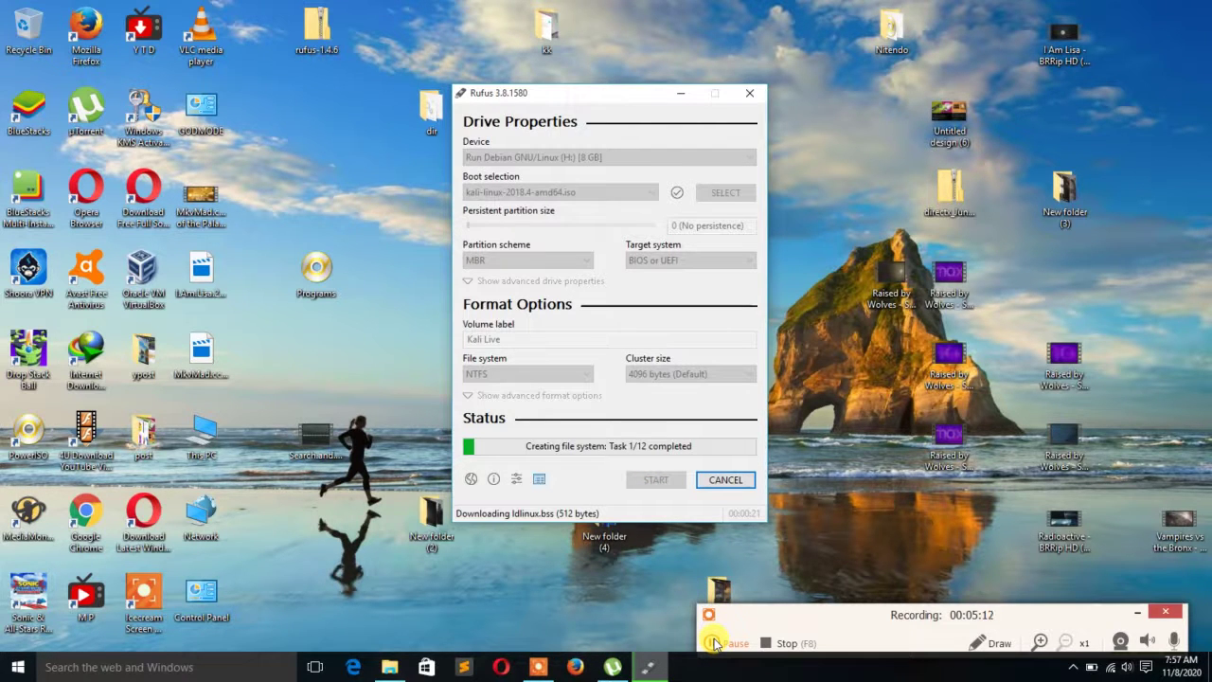
click(714, 643)
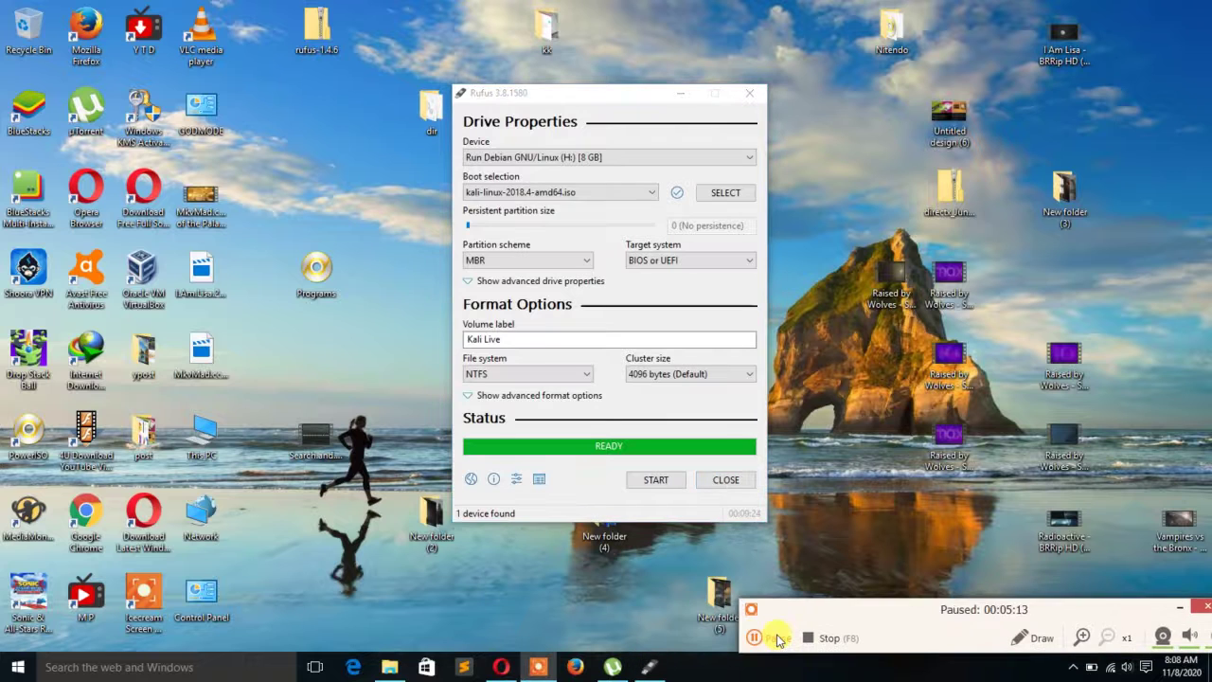
click(758, 638)
click(725, 479)
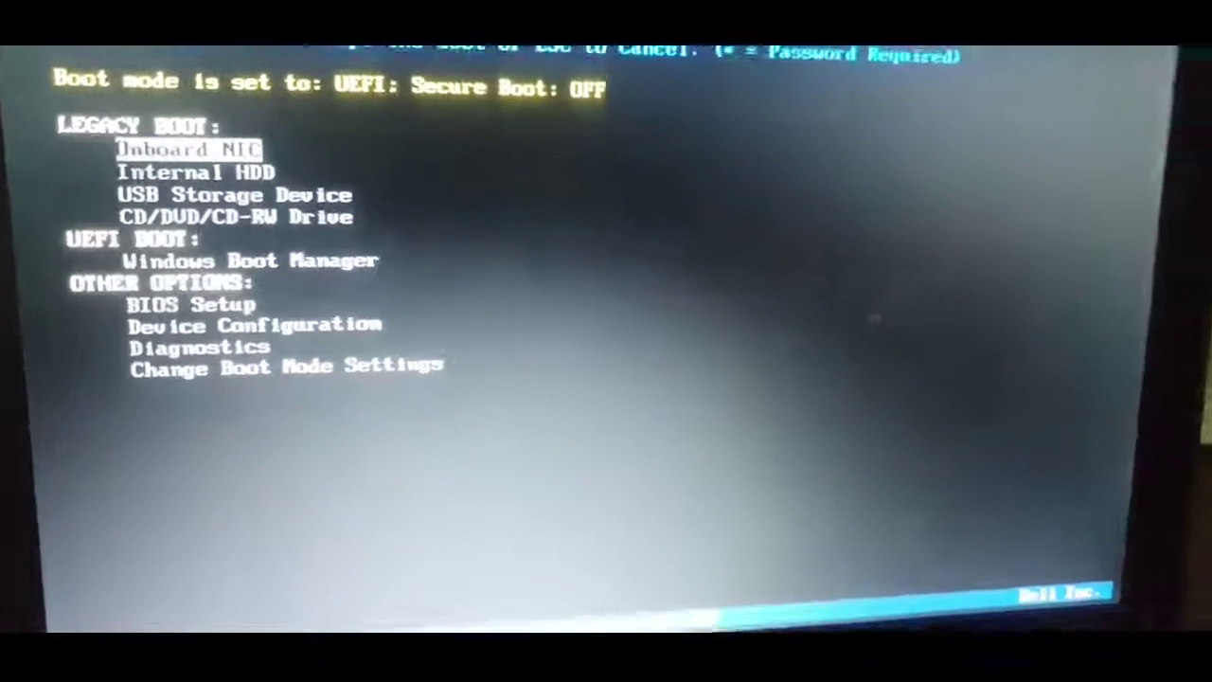
Highlight USB Storage Device under Legacy Boot in the Dell boot menu.
key(Down)
key(Down)
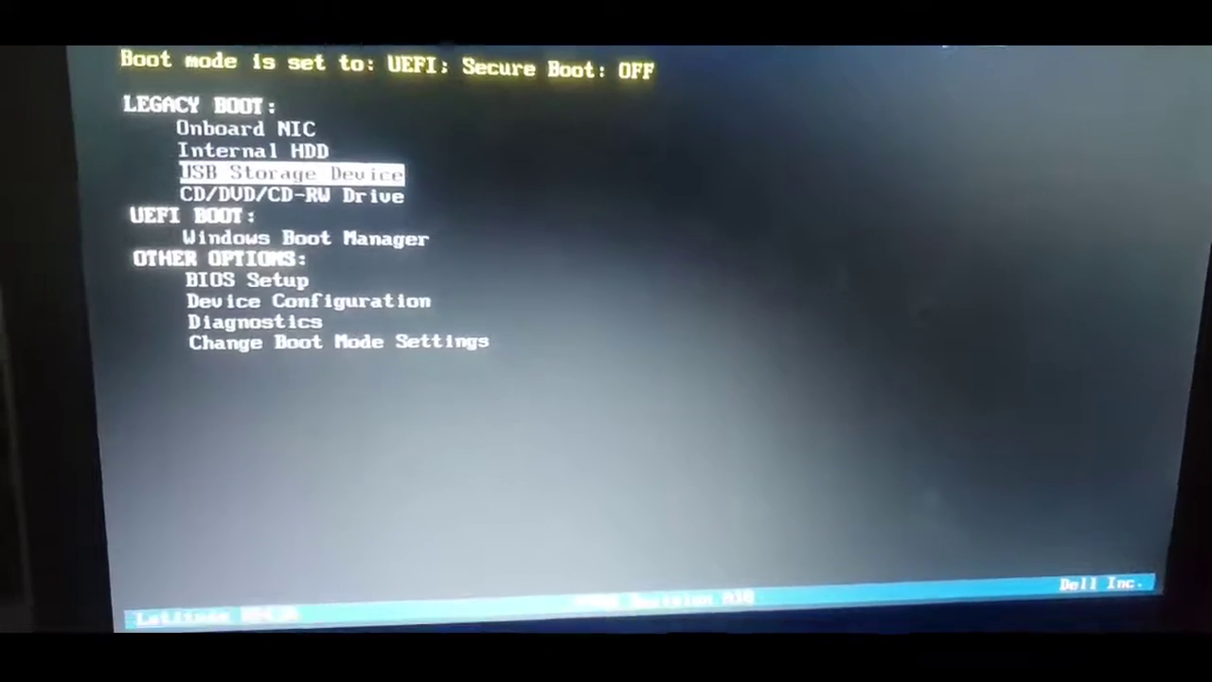
Boot from the USB Storage Device into the Kali Linux boot menu.
key(Return)
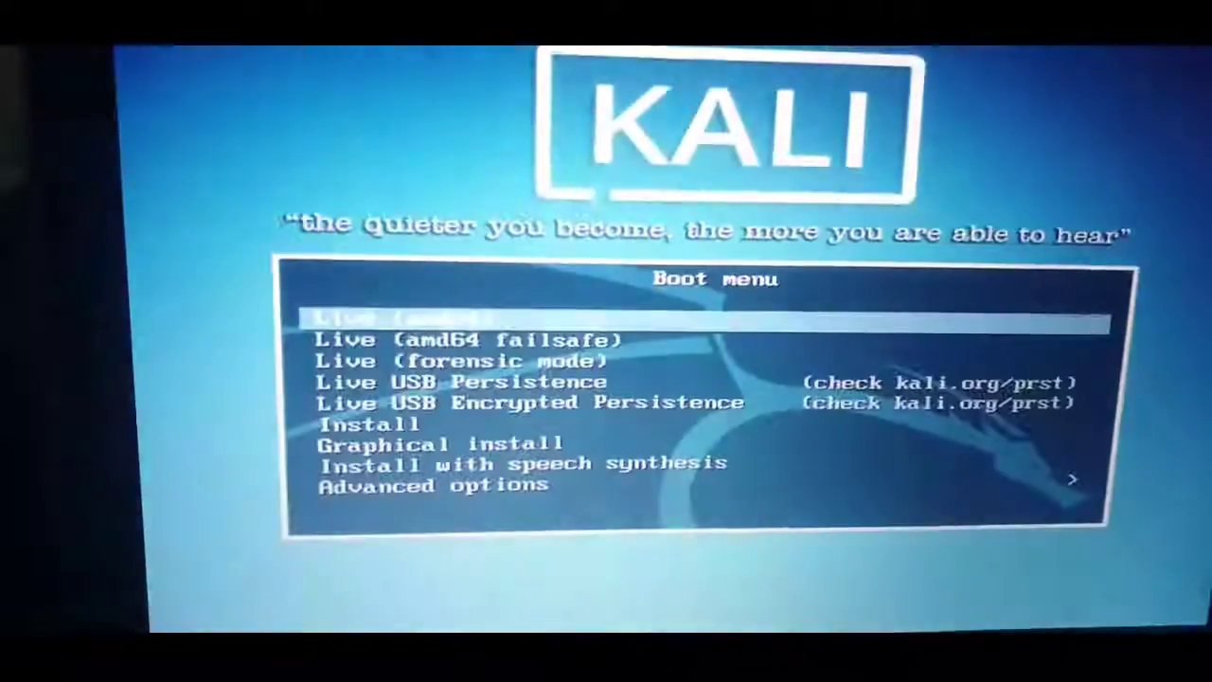